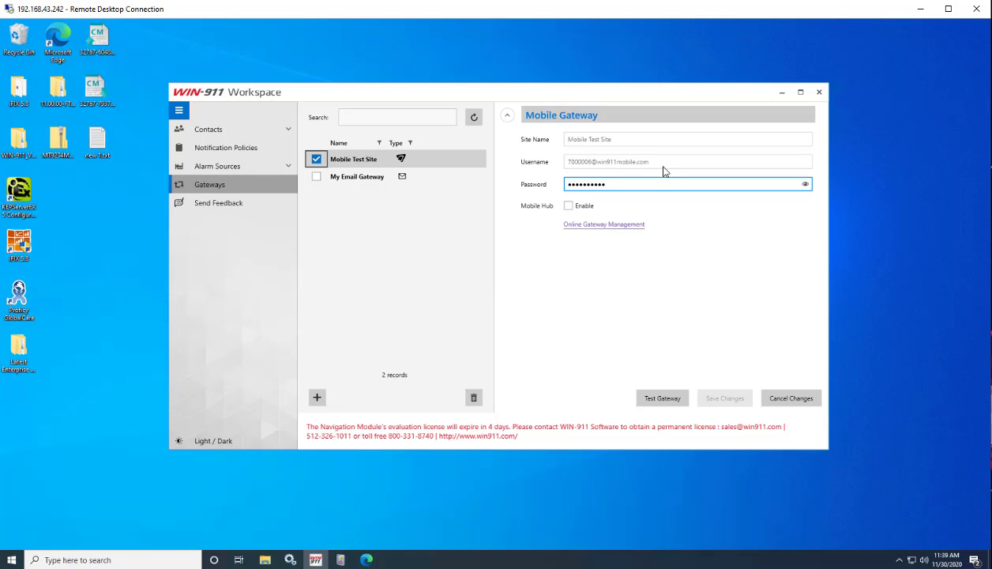
# Review the Mobile Test Site gateway's username and password fields, and copy its username
pyautogui.moveTo(653, 162); pyautogui.dragTo(553, 163)
pyautogui.moveTo(606, 184); pyautogui.dragTo(547, 187)
pyautogui.click(616, 184)
pyautogui.moveTo(616, 184); pyautogui.dragTo(551, 188)
pyautogui.click(616, 185)
pyautogui.click(673, 162)
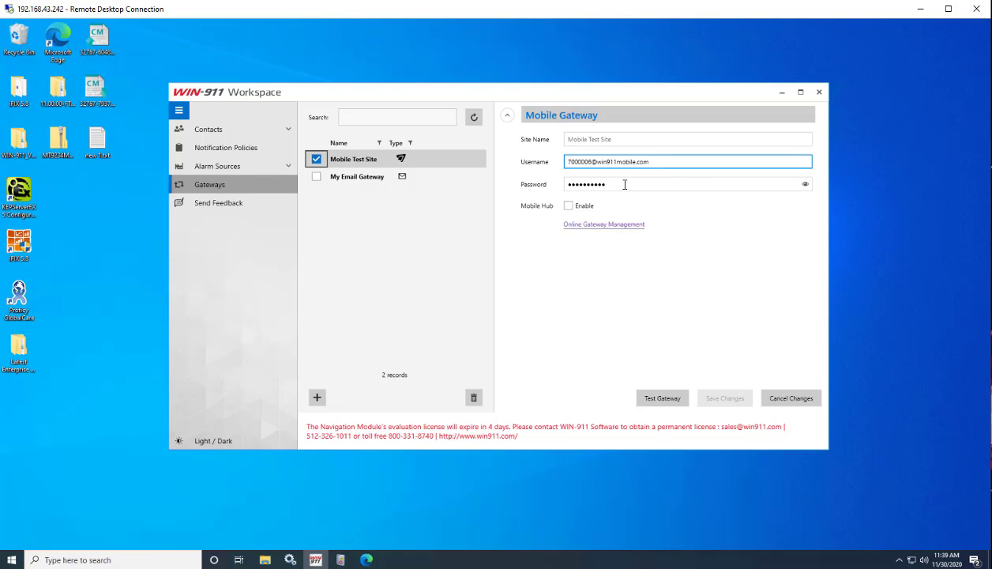
pyautogui.moveTo(593, 163); pyautogui.dragTo(567, 167)
pyautogui.moveTo(651, 162); pyautogui.dragTo(565, 162)
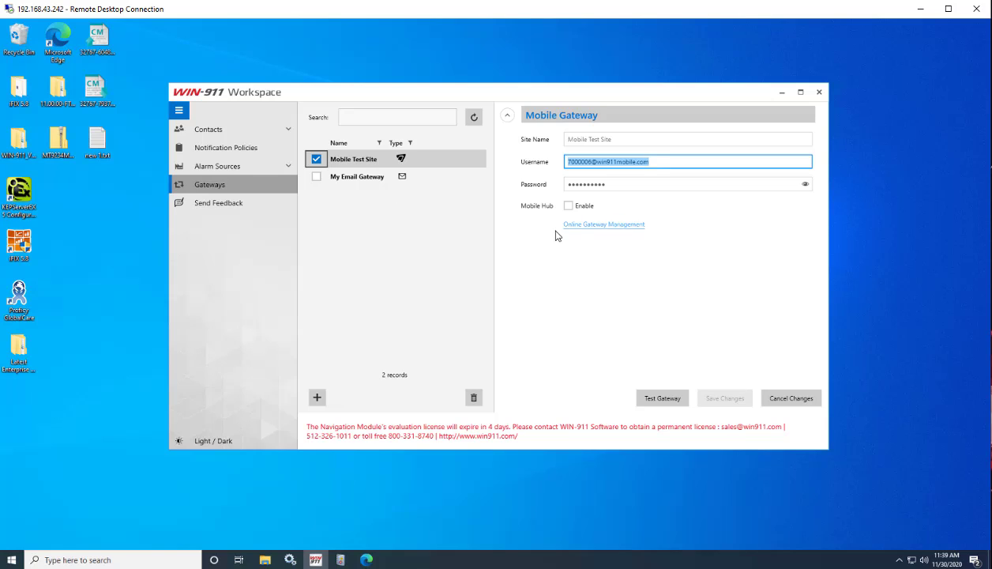
# Delete the Mobile Test Site gateway and add a new gateway of the Mobile type
pyautogui.click(474, 398)
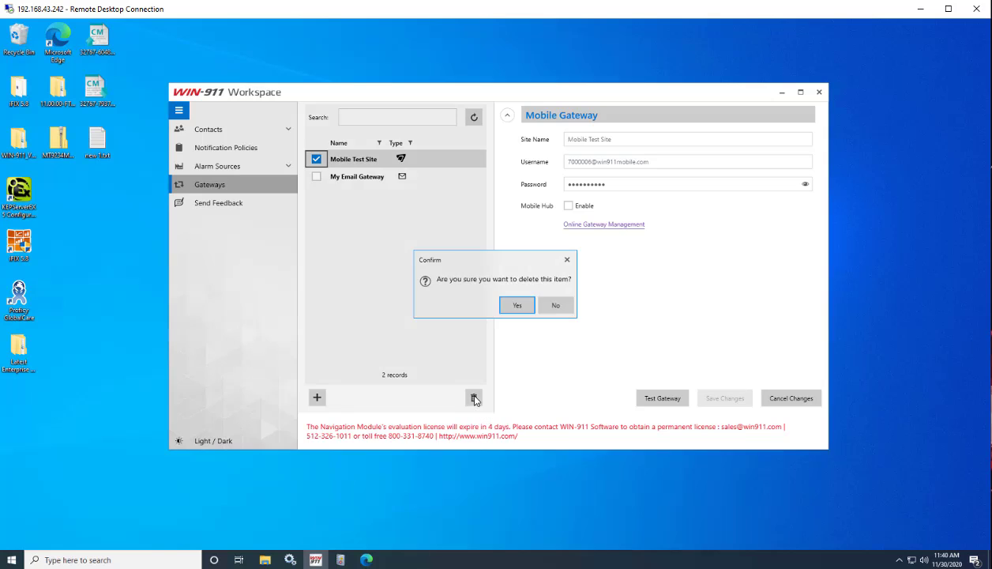
pyautogui.click(517, 306)
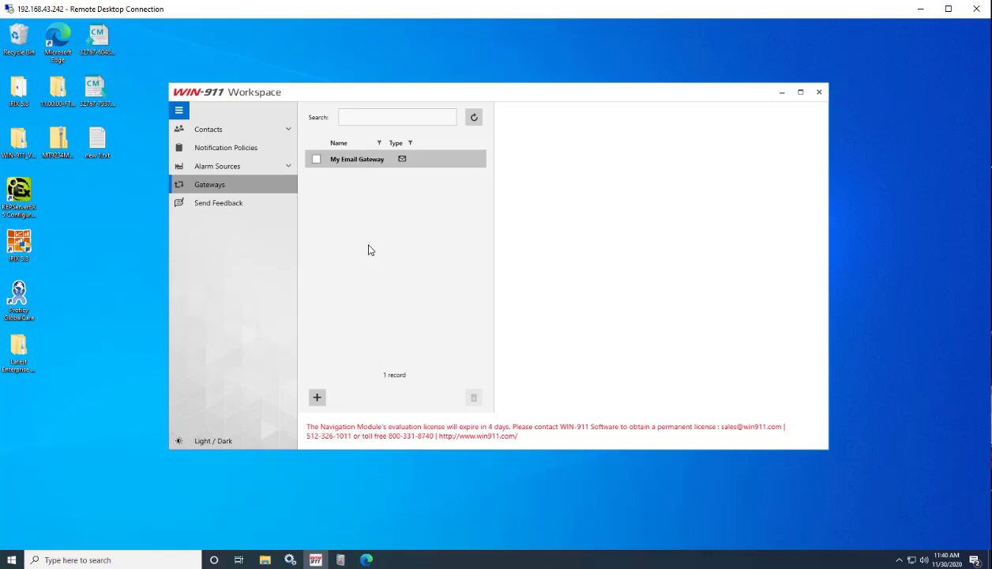
pyautogui.click(318, 399)
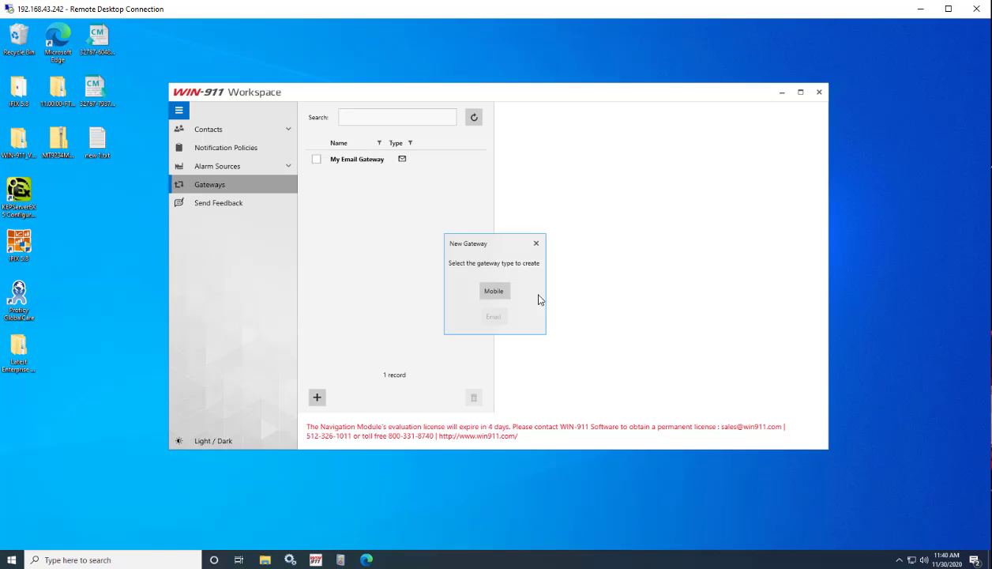
pyautogui.click(494, 292)
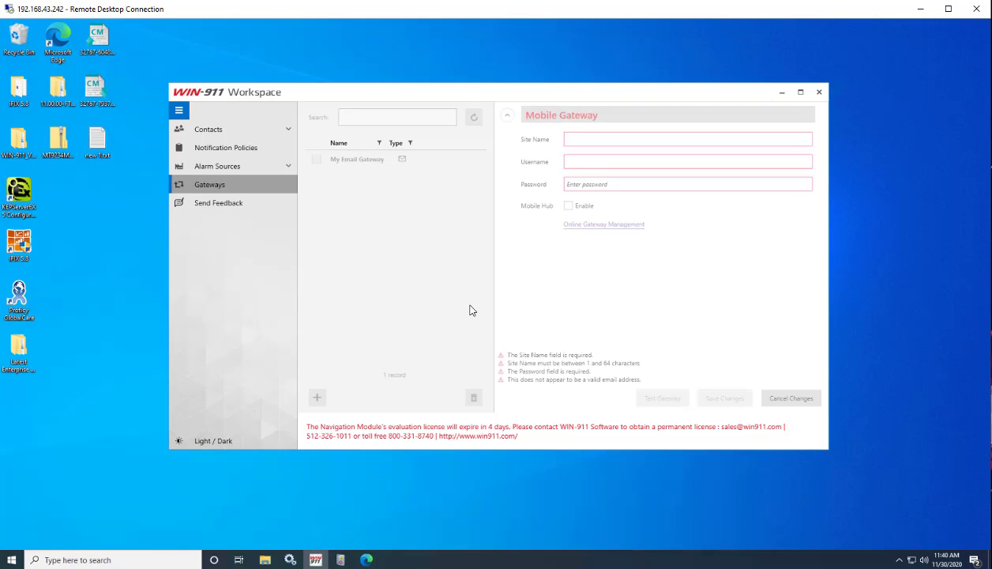
# Enter My Site Name as the new mobile gateway's site name, leaving the username and password fields empty
pyautogui.click(694, 140)
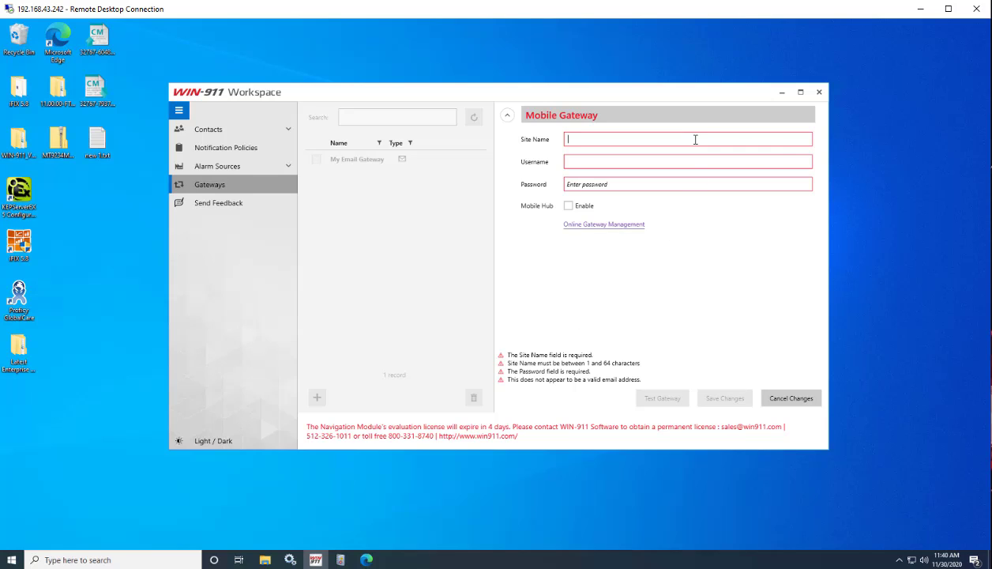
pyautogui.write('My Site Name')
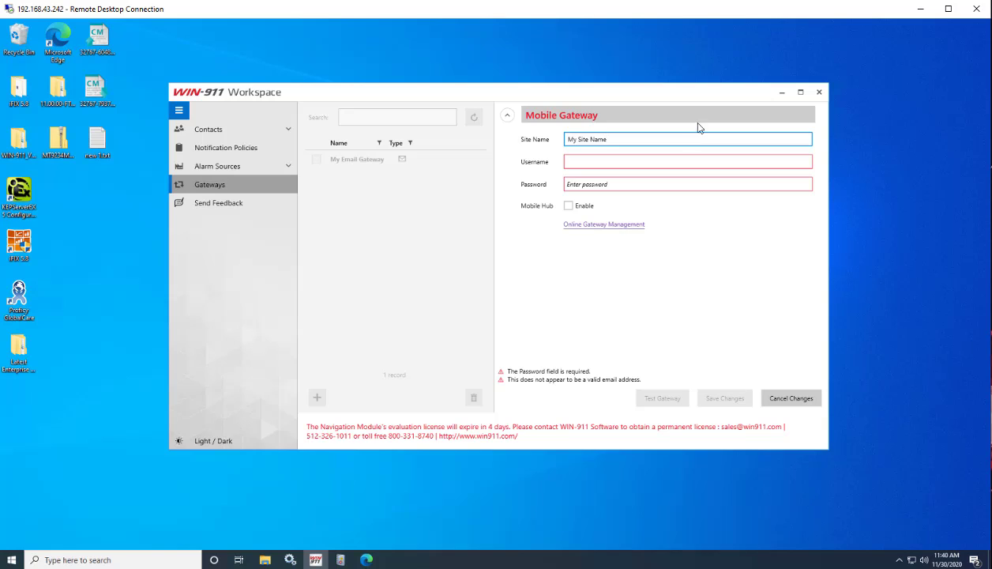
pyautogui.moveTo(598, 140); pyautogui.dragTo(552, 144)
pyautogui.click(642, 161)
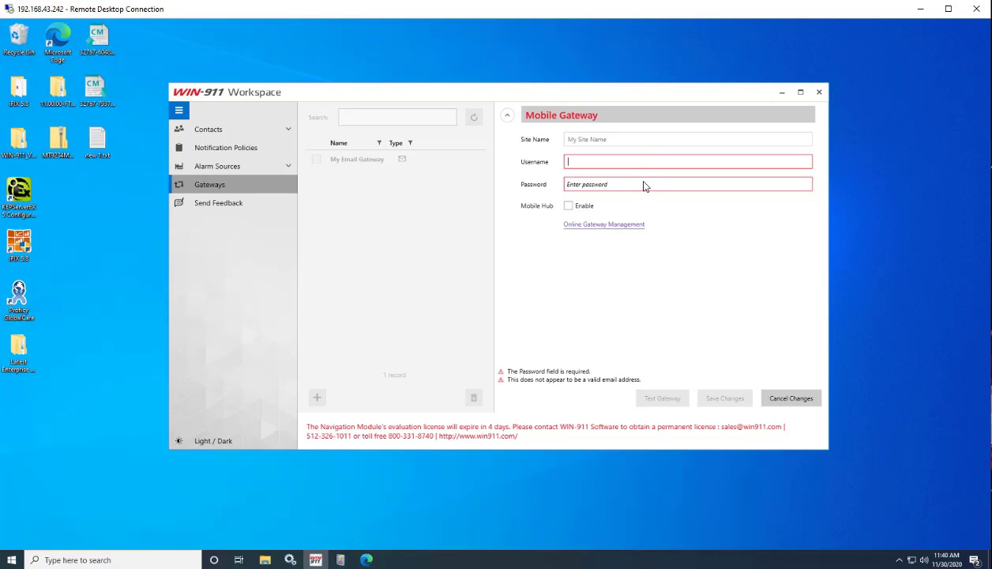
pyautogui.click(645, 183)
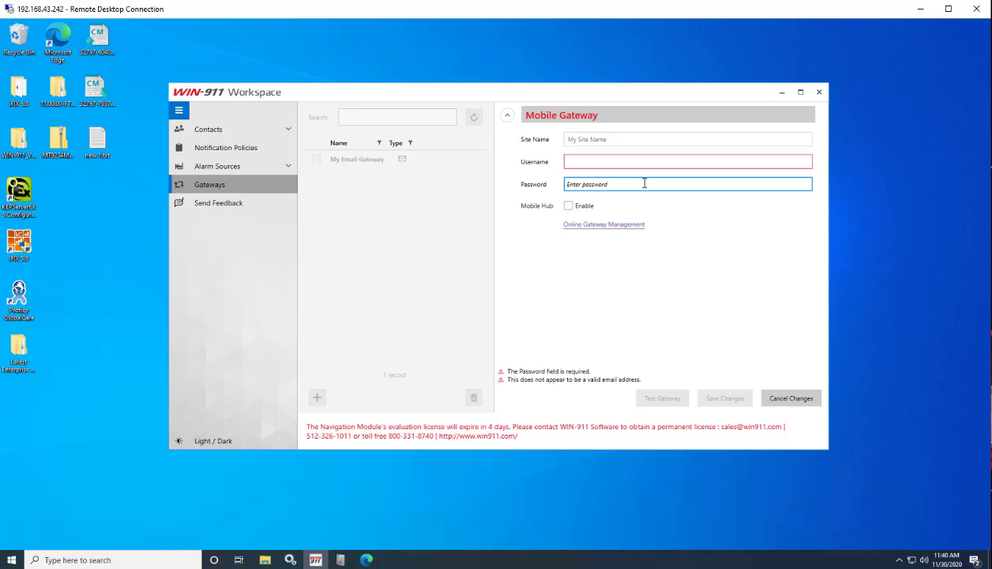
# Open the sign-in page through Online Gateway Management and highlight the login.microsoftonline.com domain in its address
pyautogui.click(619, 226)
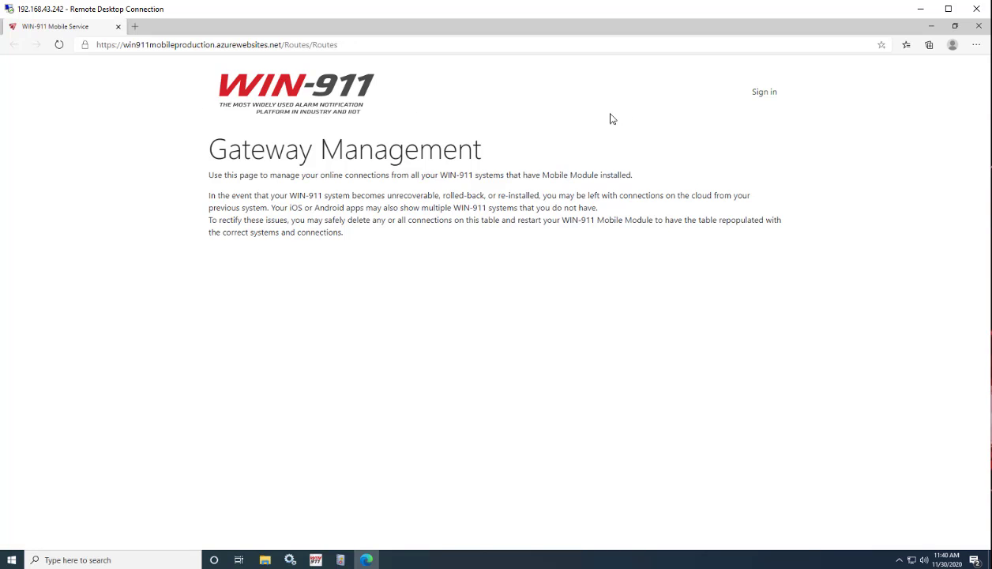
pyautogui.click(762, 102)
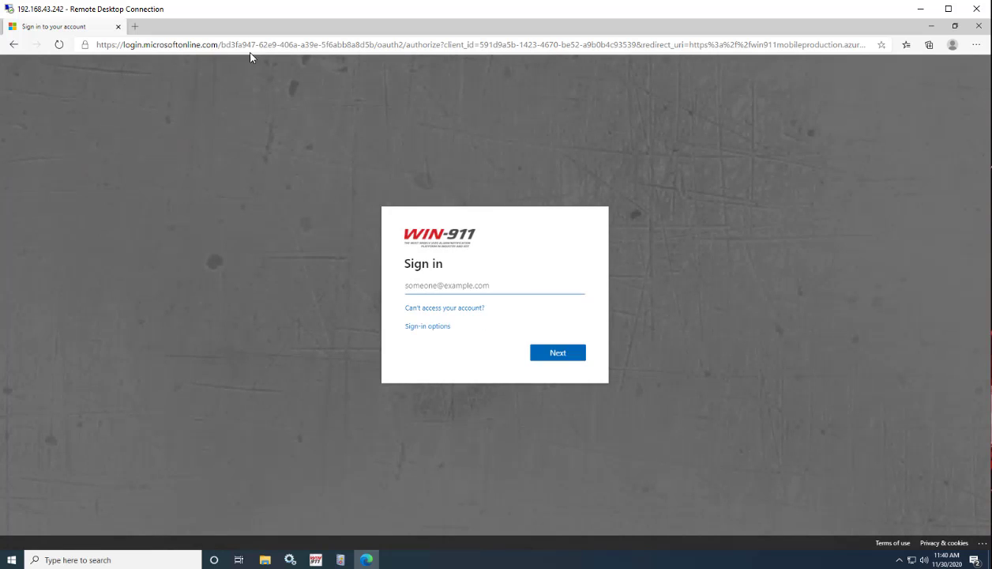
pyautogui.click(215, 45)
pyautogui.click(185, 45)
pyautogui.moveTo(185, 46); pyautogui.dragTo(55, 63)
pyautogui.moveTo(154, 49); pyautogui.dragTo(22, 59)
pyautogui.click(107, 45)
pyautogui.moveTo(123, 45); pyautogui.dragTo(222, 43)
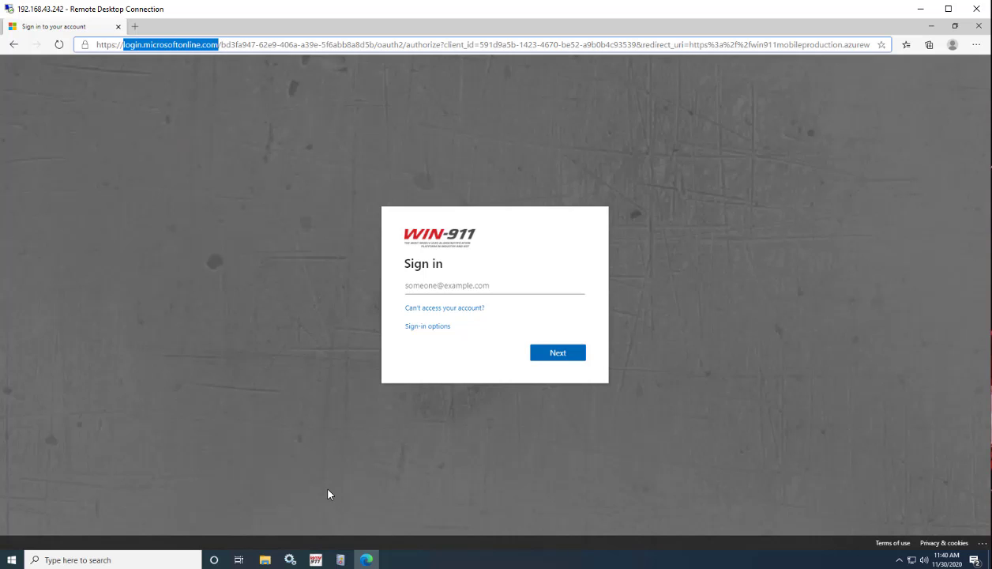
# Switch to WIN-911 Workspace to revisit the Online Gateway Management link, and return to the sign-in page in Edge
pyautogui.click(316, 558)
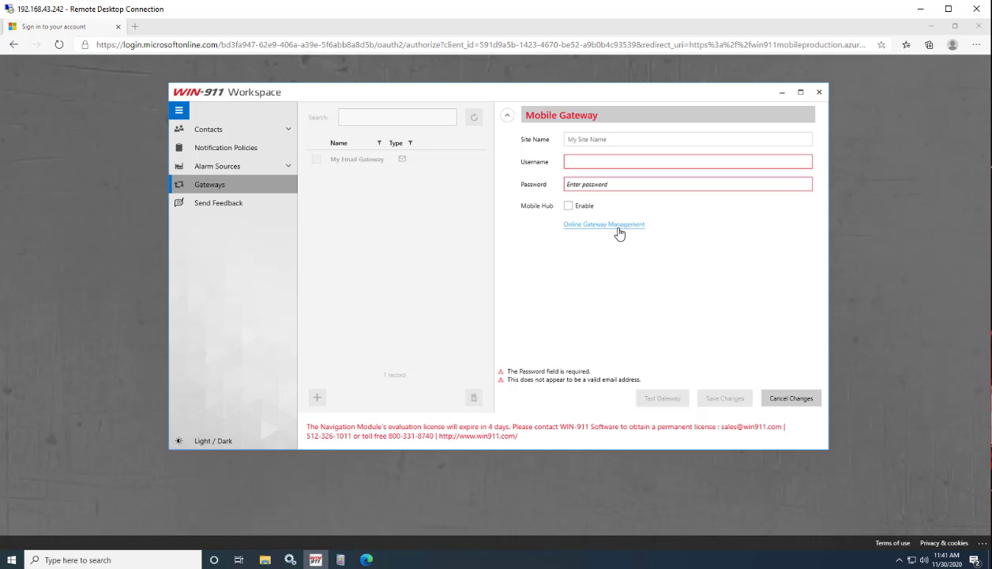
pyautogui.click(615, 227)
pyautogui.click(467, 48)
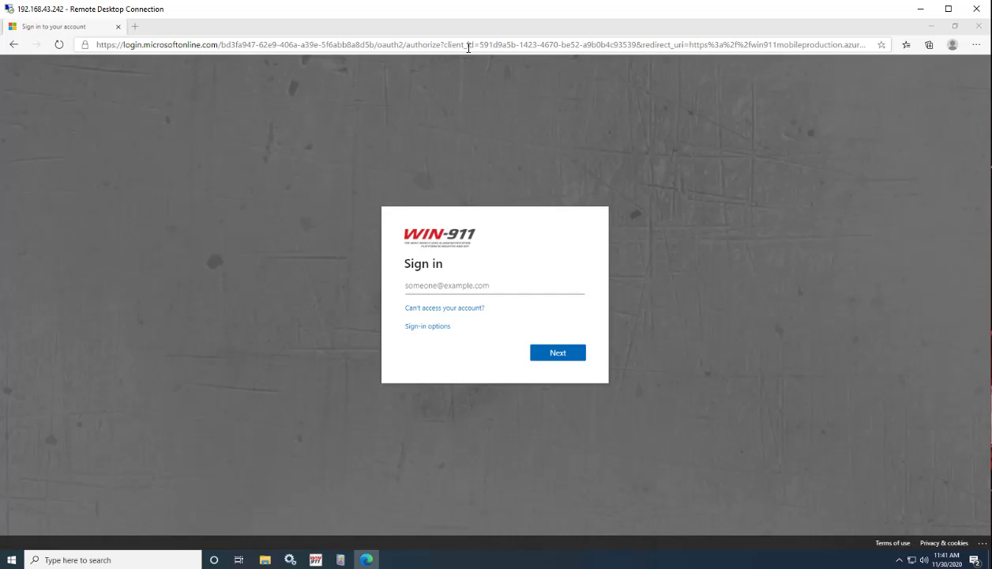
# Replace the browser address with login.microsoftonline.com and load the page
pyautogui.click(465, 49)
pyautogui.press('BackSpace')
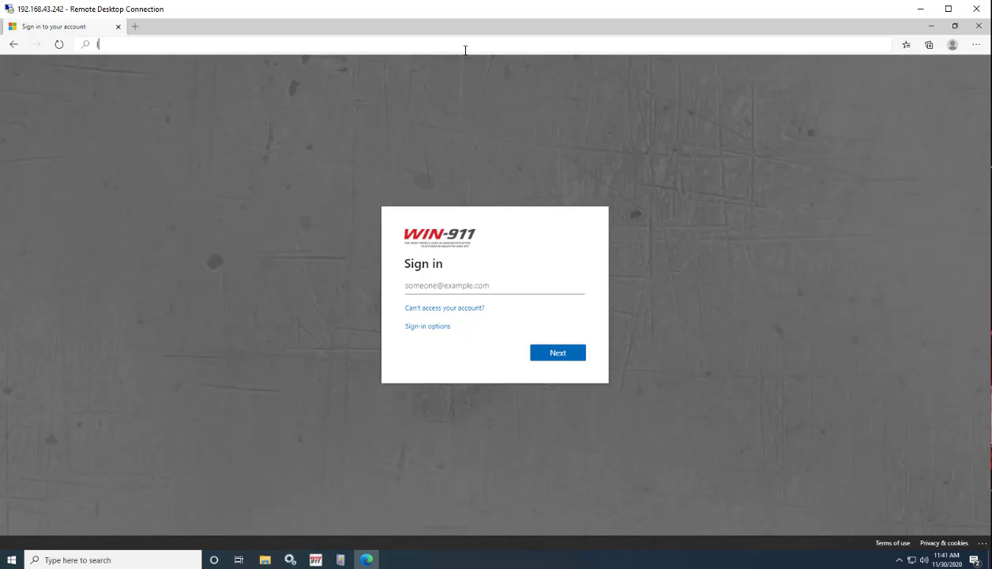
pyautogui.write('login.')
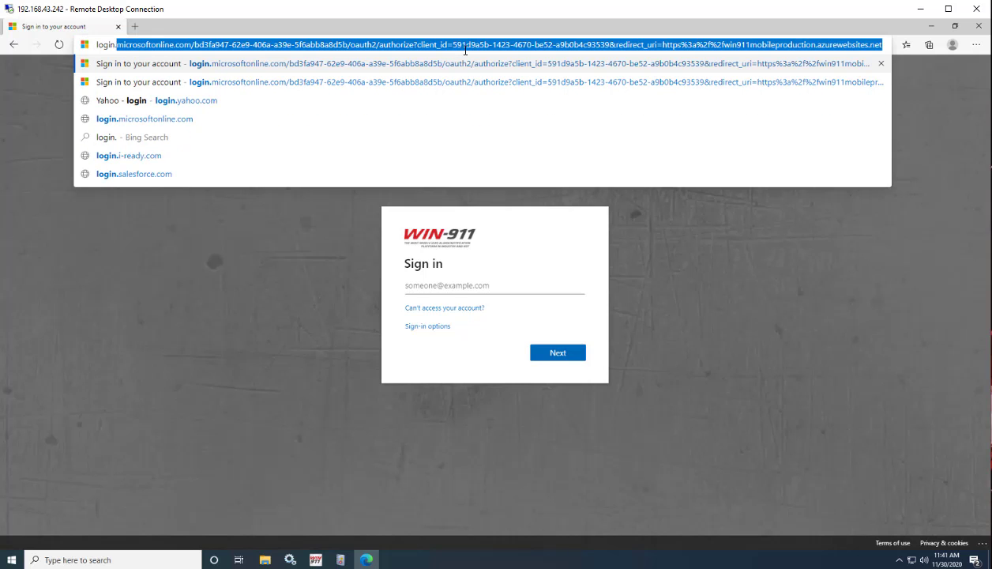
pyautogui.write('micros')
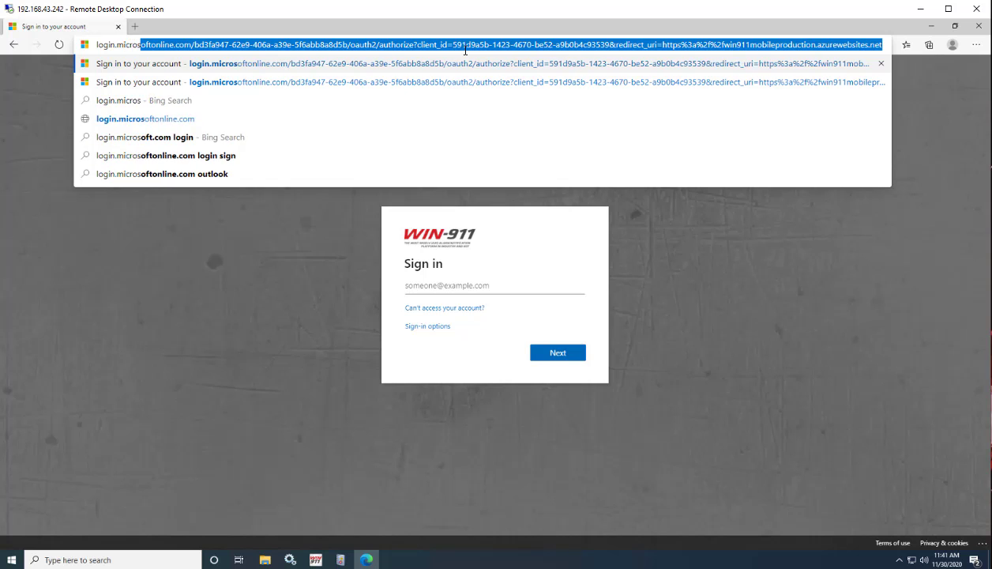
pyautogui.write('ofto')
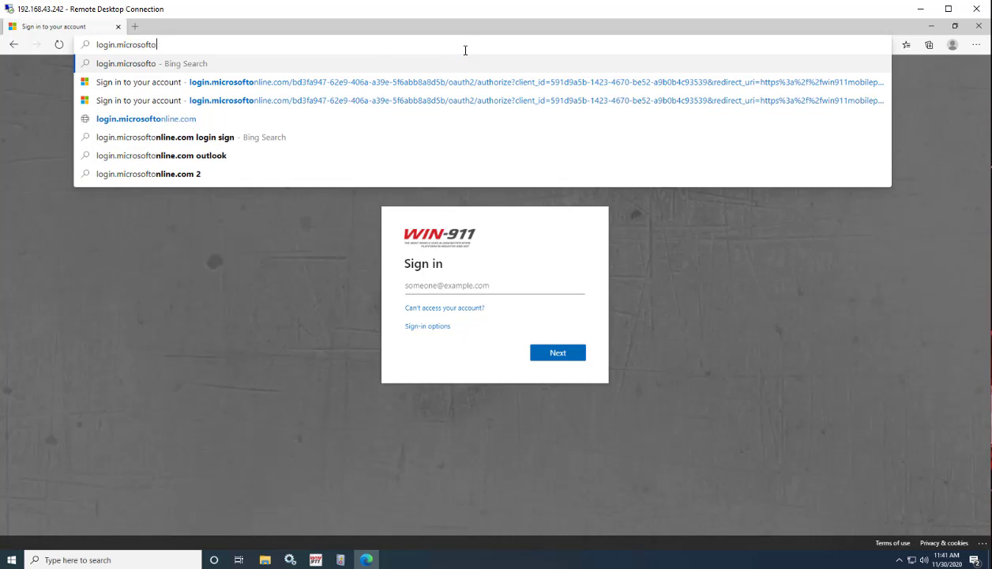
pyautogui.write('nline.com')
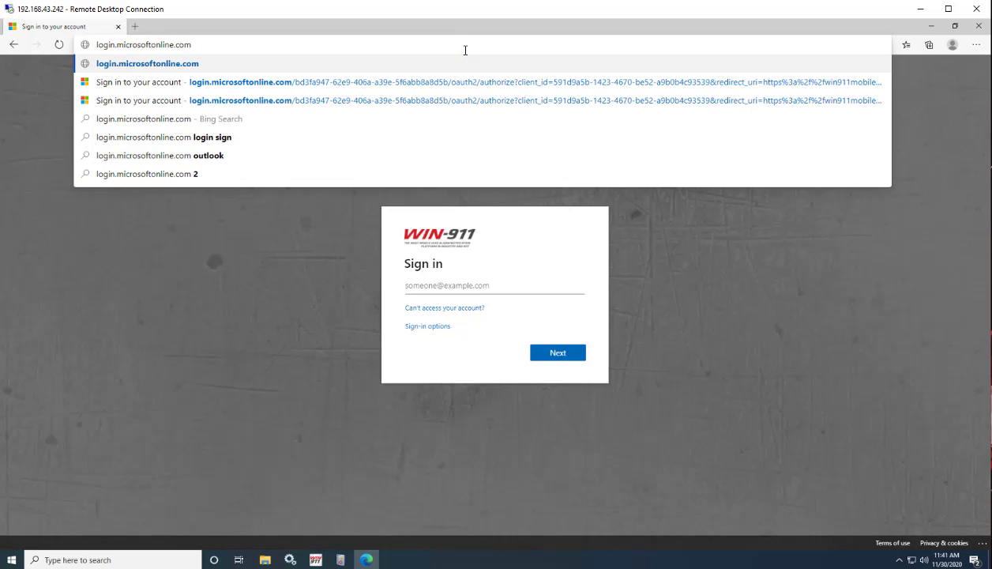
pyautogui.press('Return')
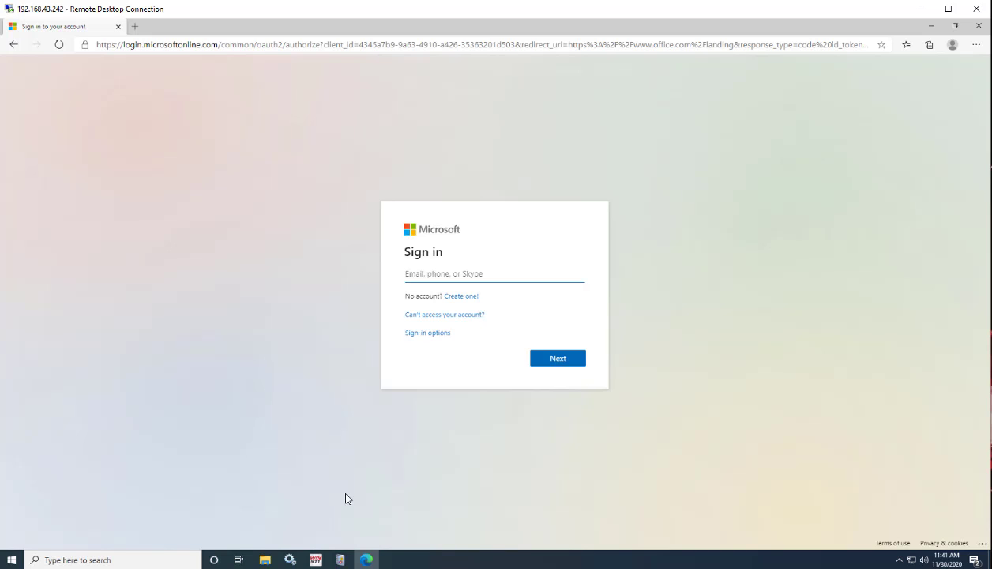
# Switch to WIN-911 Workspace, paste the mobile account username into the new gateway, and copy it for the web sign-in
pyautogui.moveTo(315, 561)
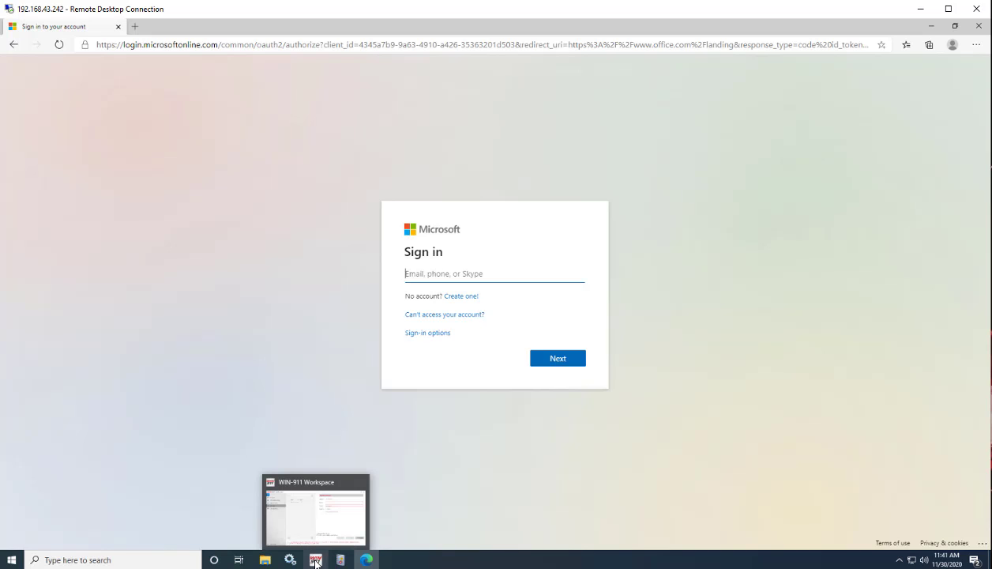
pyautogui.click(315, 560)
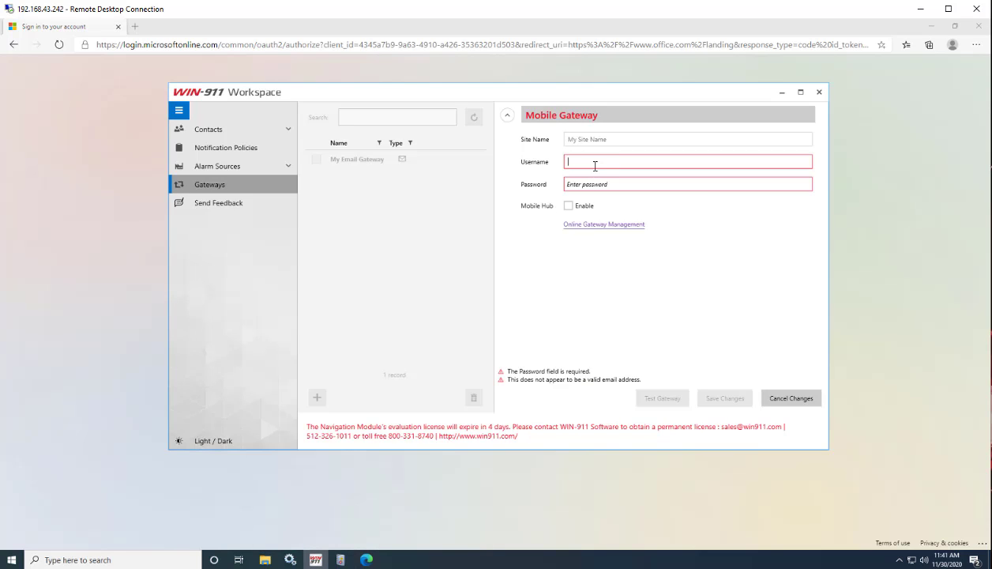
pyautogui.hotkey('ctrl', 'v')
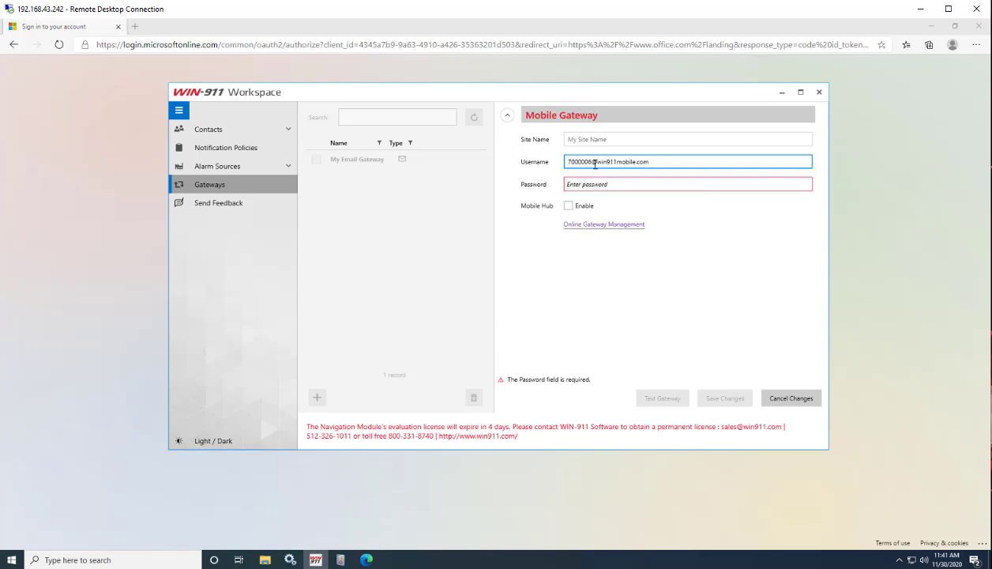
pyautogui.hotkey('ctrl', 'a')
pyautogui.hotkey('ctrl', 'c')
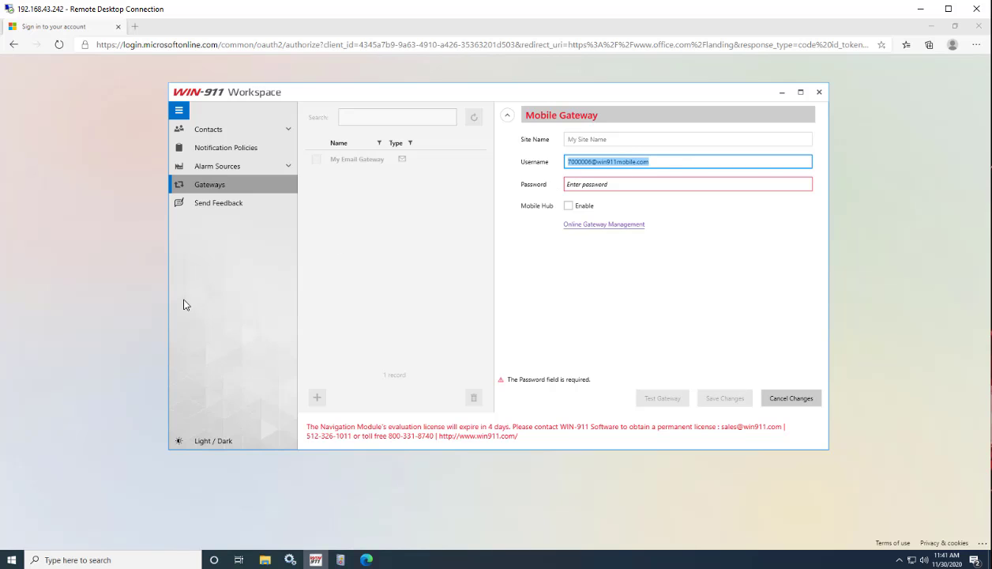
# Submit the copied mobile account username on the Microsoft sign-in page in Edge and go to the password field
pyautogui.click(131, 301)
pyautogui.click(458, 273)
pyautogui.hotkey('ctrl', 'v')
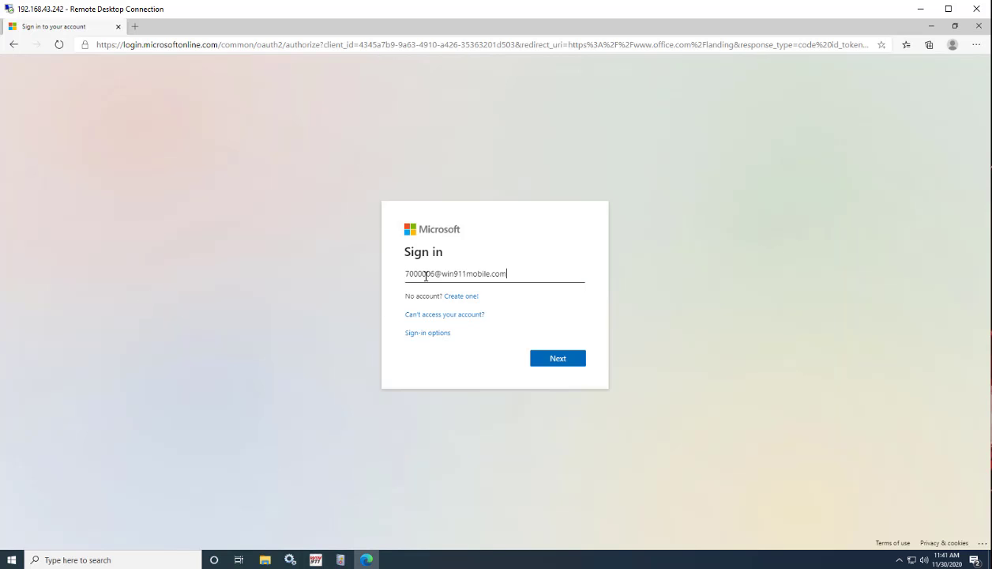
pyautogui.click(540, 358)
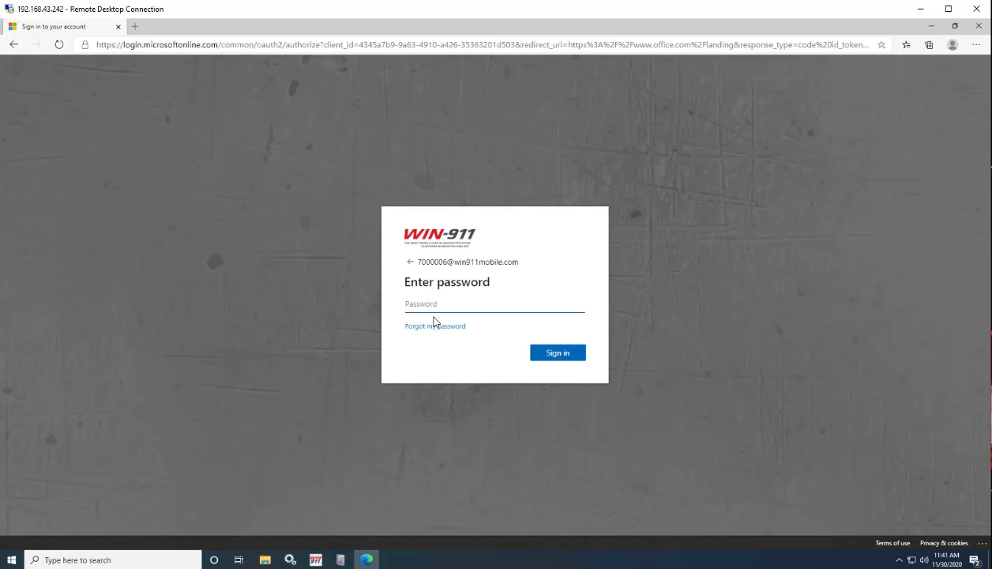
pyautogui.click(407, 307)
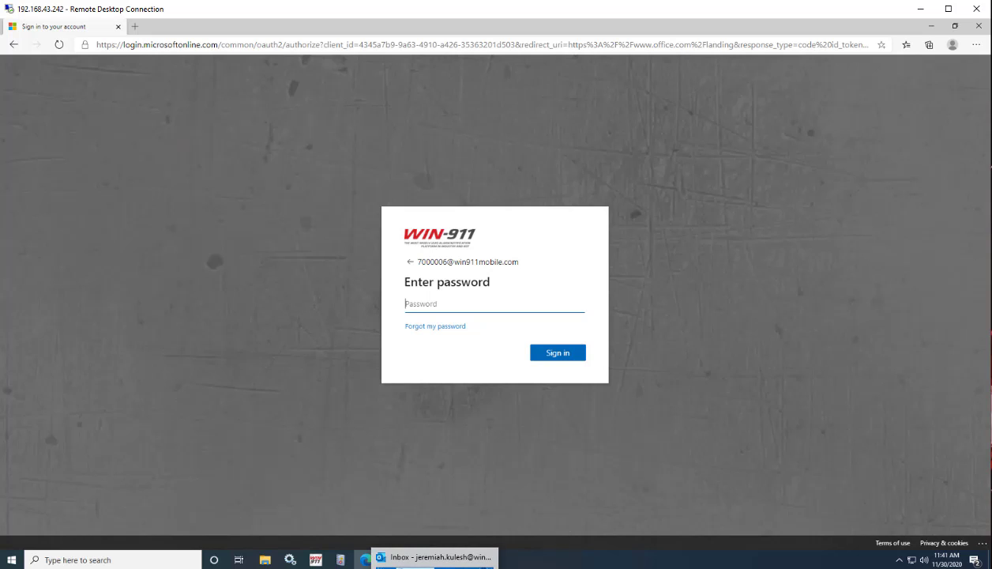
# Switch to the Docuvamptation 1.0 Helpdesk article and examine its note on changing the Mobile account's temporary password, including the section reference
pyautogui.hotkey('alt', 'Tab')
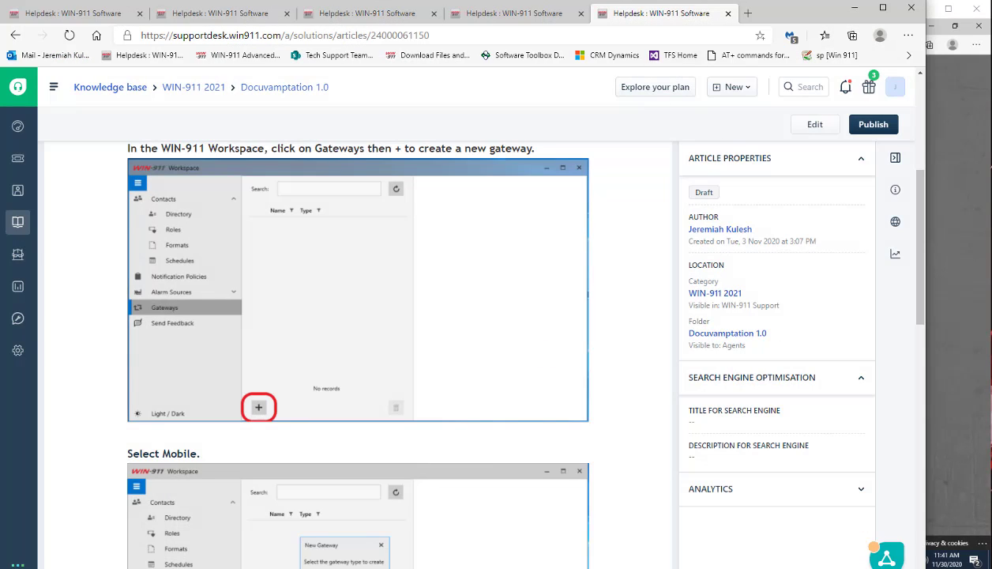
pyautogui.moveTo(643, 568); pyautogui.dragTo(643, 559)
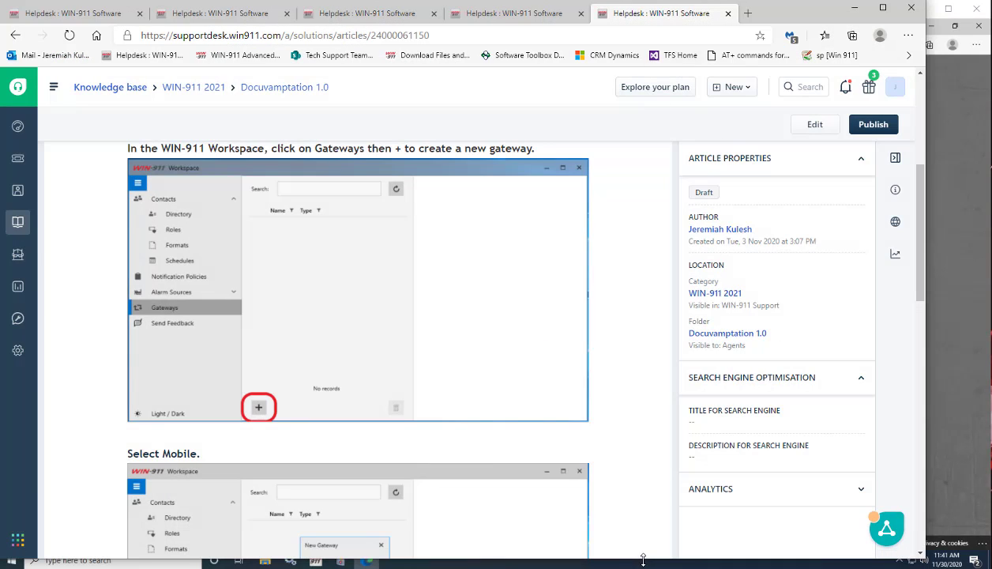
pyautogui.scroll(-5, 276, 237)
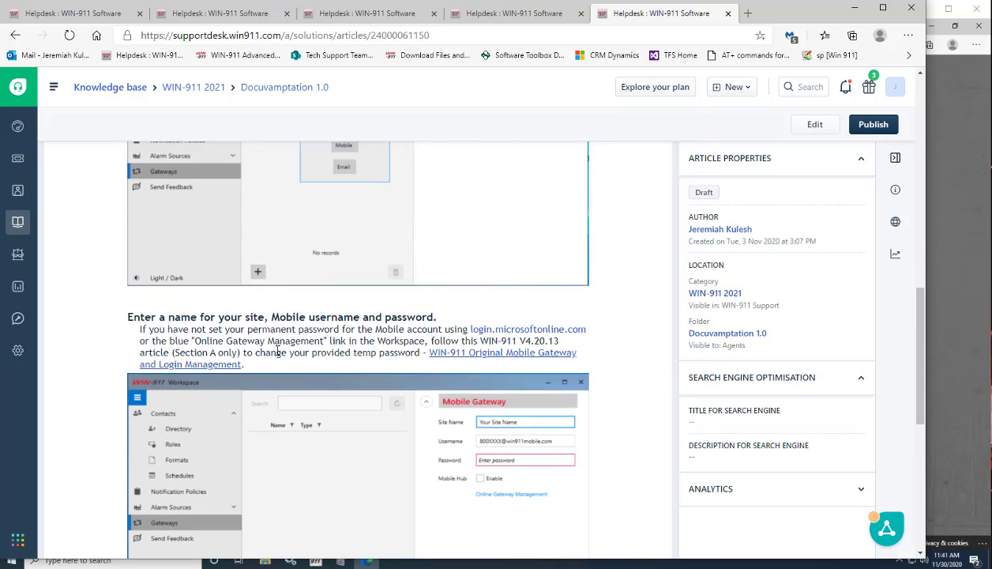
pyautogui.moveTo(191, 328); pyautogui.dragTo(586, 327)
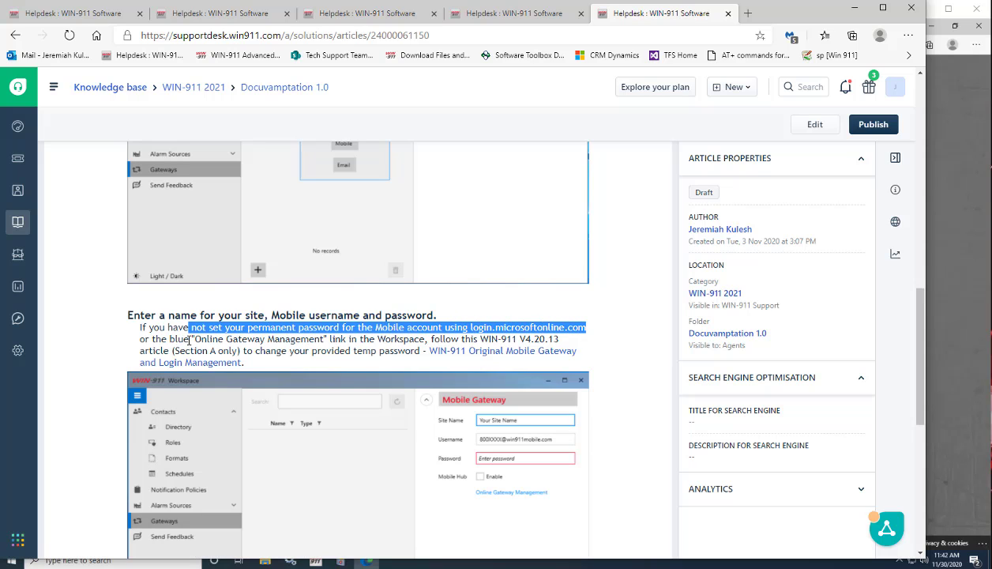
pyautogui.moveTo(190, 338); pyautogui.dragTo(322, 338)
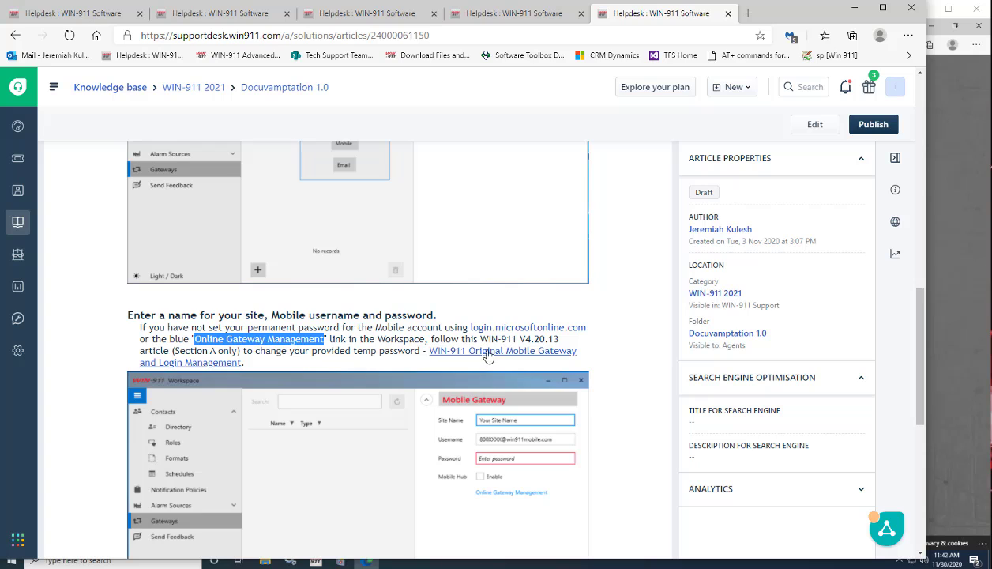
pyautogui.moveTo(521, 338); pyautogui.dragTo(552, 338)
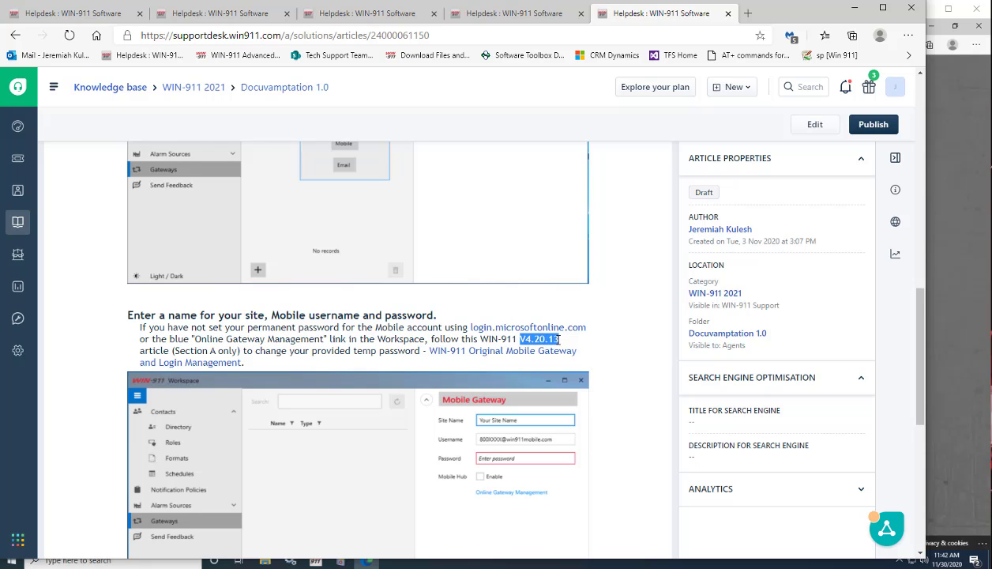
pyautogui.moveTo(174, 351); pyautogui.dragTo(241, 353)
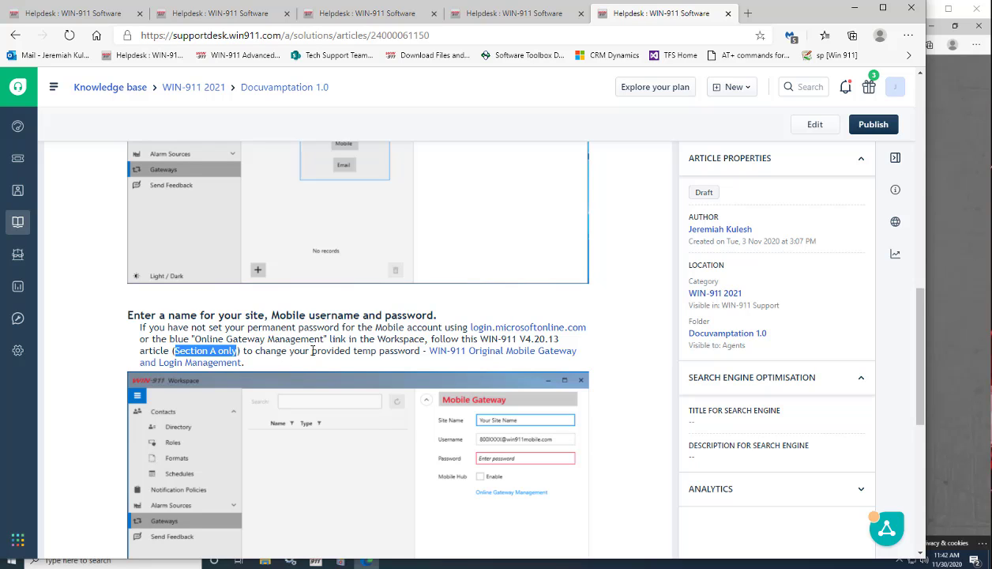
# Open the linked WIN-911 Original Mobile Gateway and Login Management article and read Section A's paragraph on the temporary account password
pyautogui.click(463, 350)
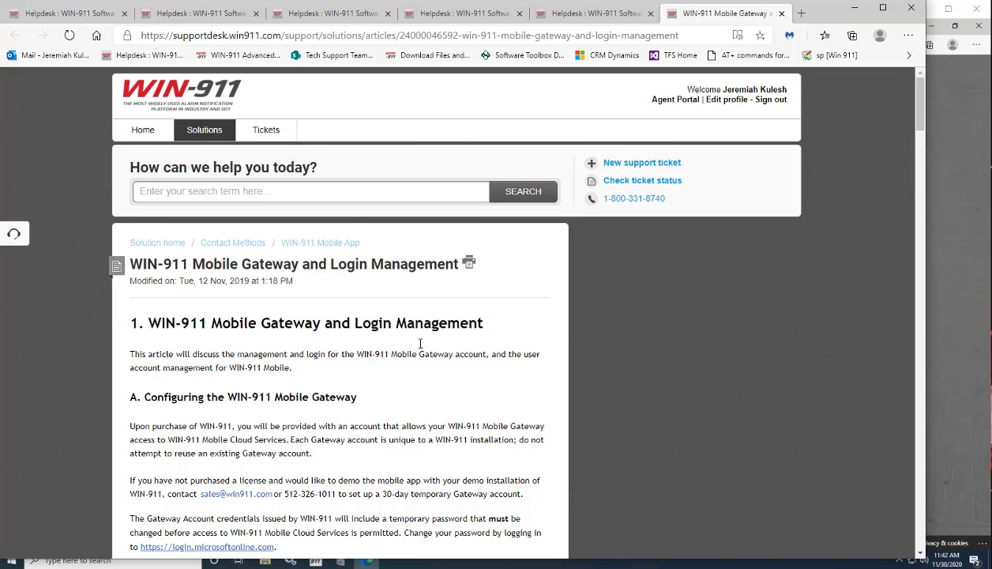
pyautogui.scroll(-3, 420, 342)
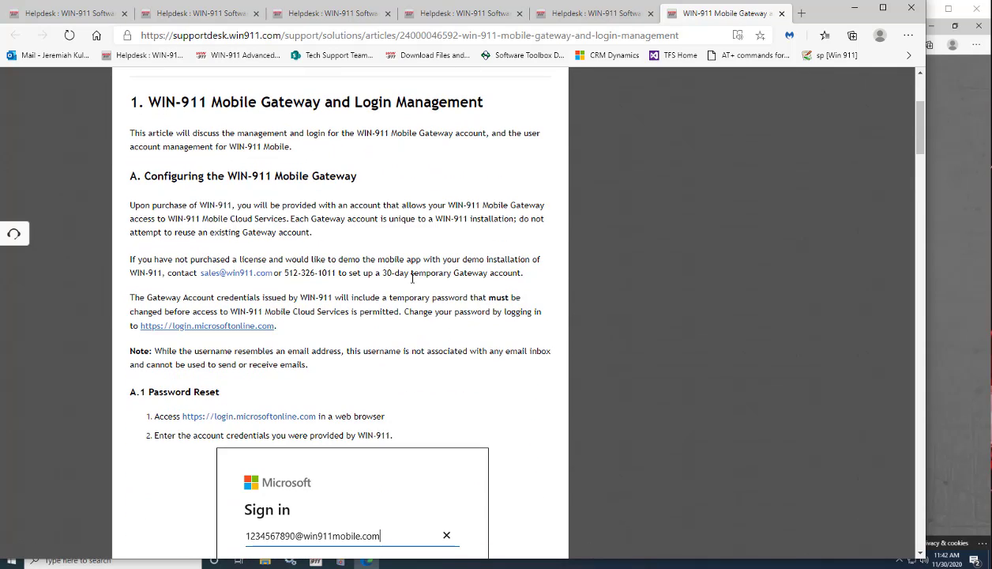
pyautogui.scroll(-1, 339, 294)
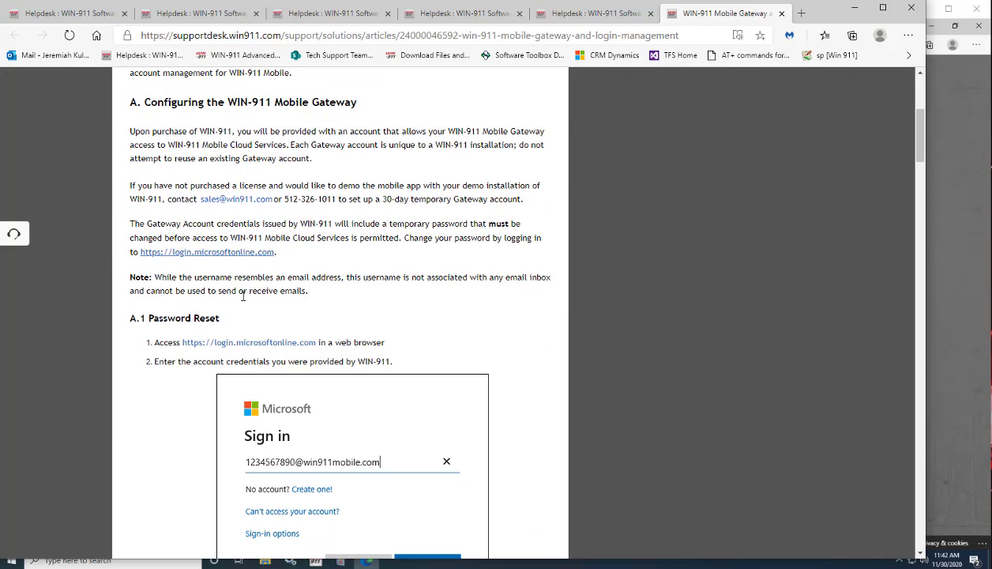
pyautogui.moveTo(129, 103); pyautogui.dragTo(206, 102)
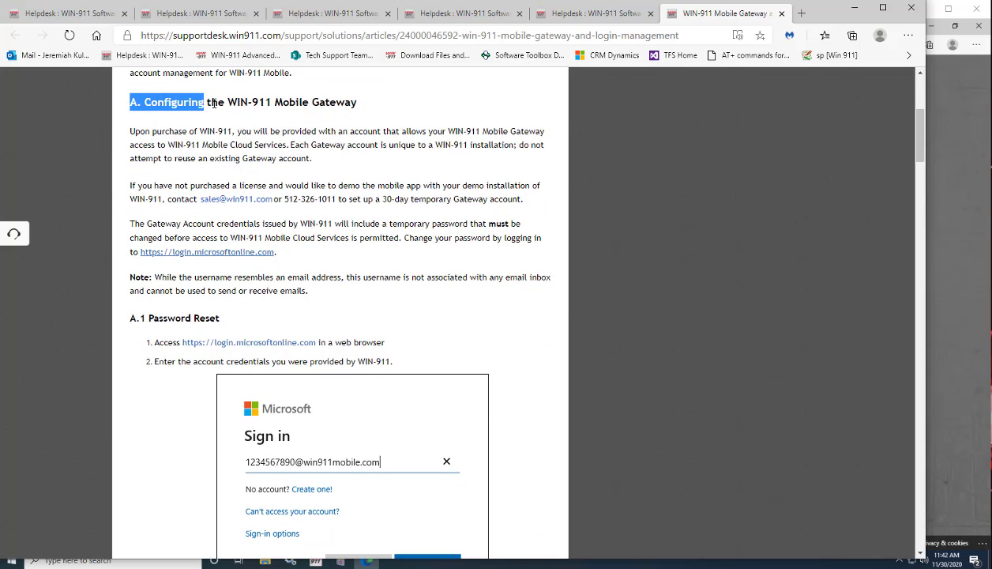
pyautogui.click(150, 216)
pyautogui.moveTo(188, 231); pyautogui.dragTo(510, 224)
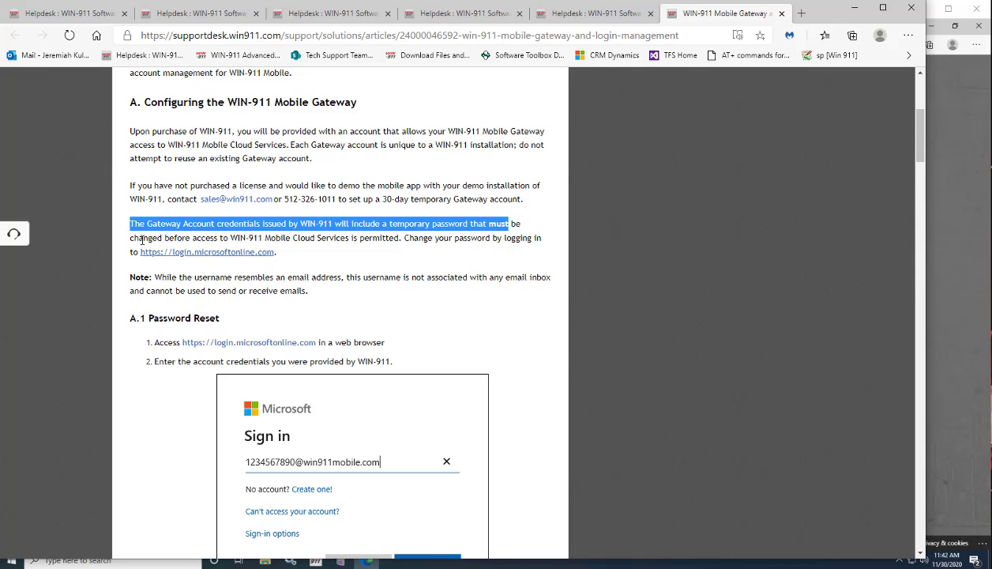
pyautogui.moveTo(142, 237); pyautogui.dragTo(196, 237)
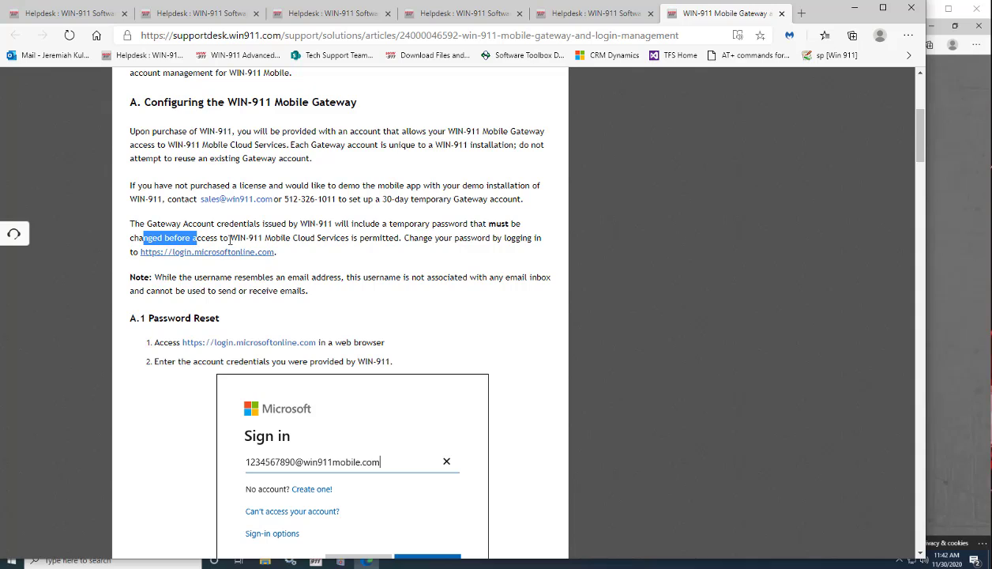
pyautogui.click(319, 242)
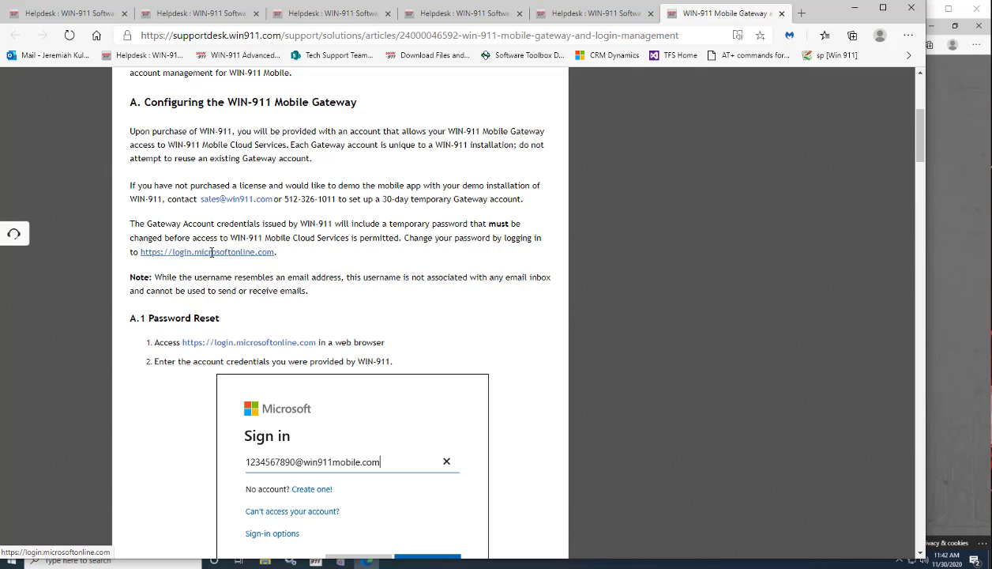
# Read the A.1 Password Reset procedure through steps 1 to 5, including the new password and the recovery phone or email
pyautogui.scroll(-1, 219, 271)
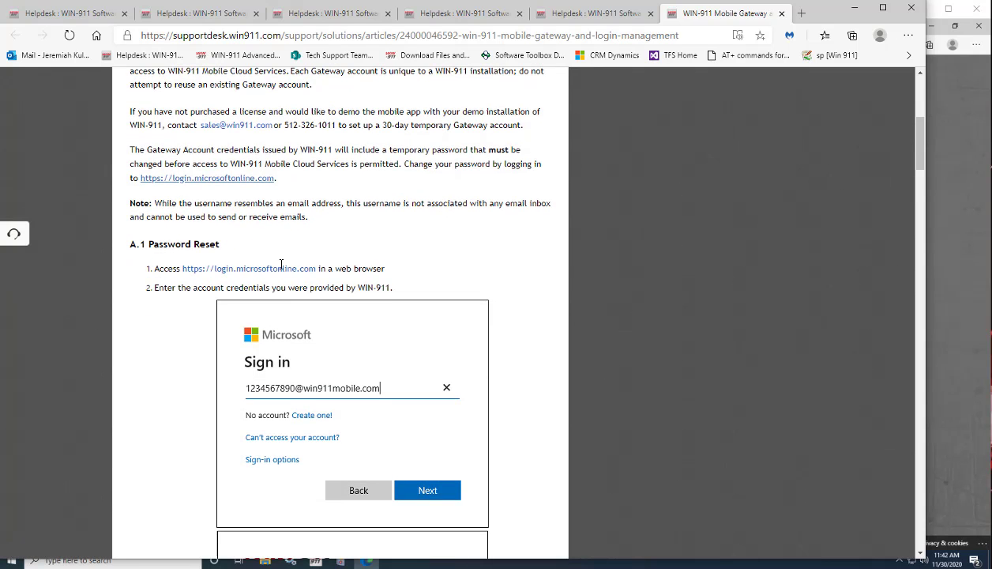
pyautogui.scroll(-1, 261, 269)
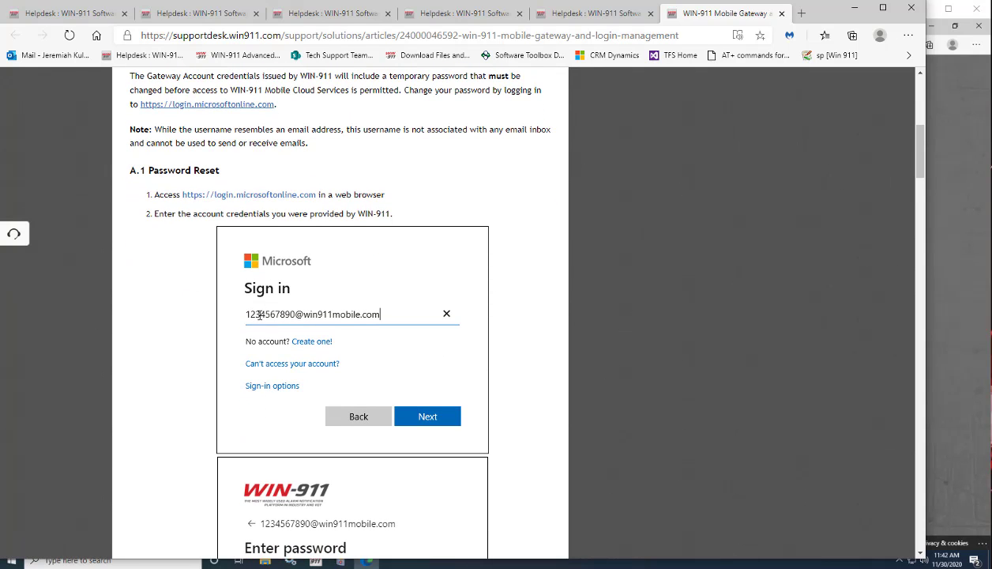
pyautogui.moveTo(259, 315); pyautogui.dragTo(295, 312)
pyautogui.scroll(-3, 400, 380)
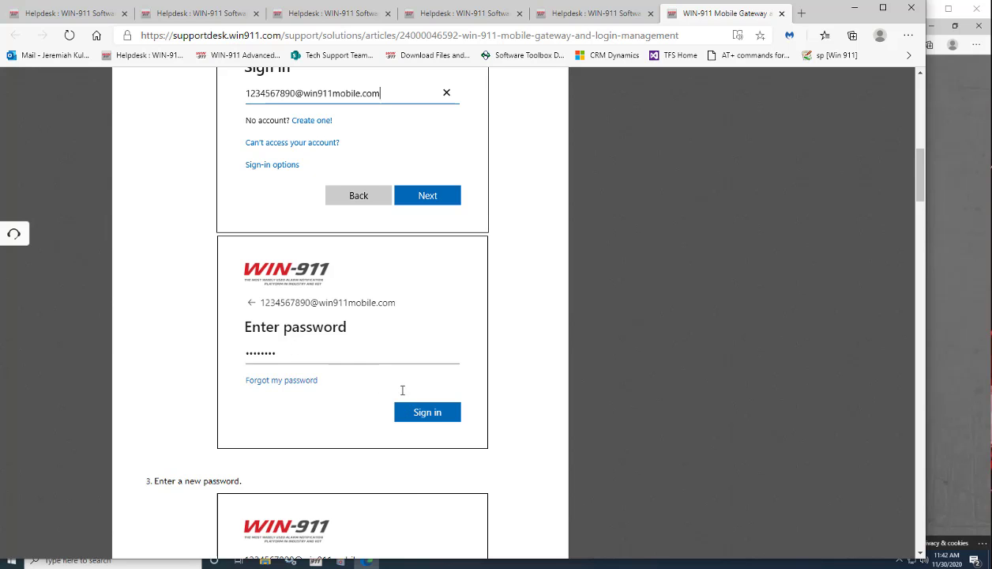
pyautogui.scroll(-5, 402, 390)
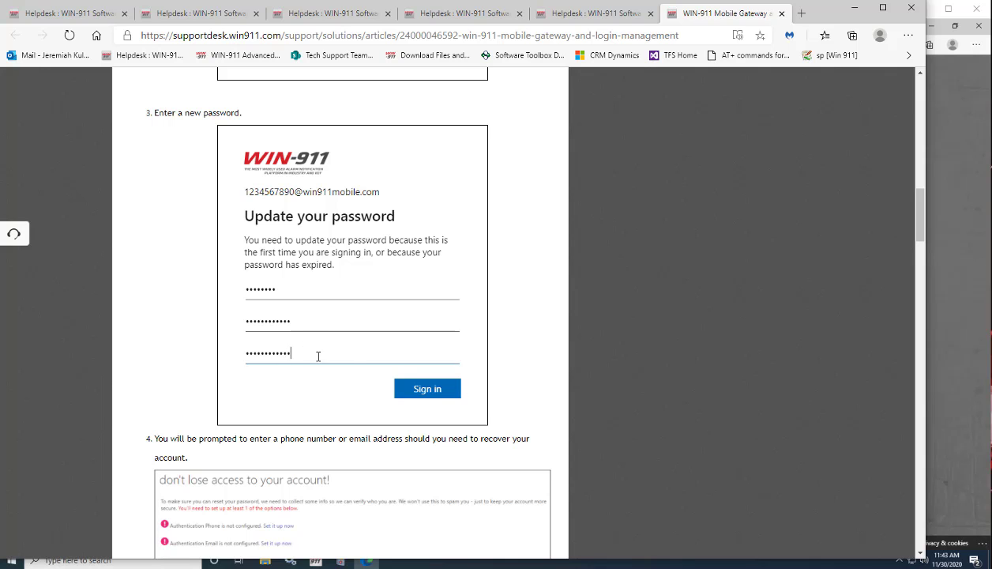
pyautogui.scroll(-3, 293, 348)
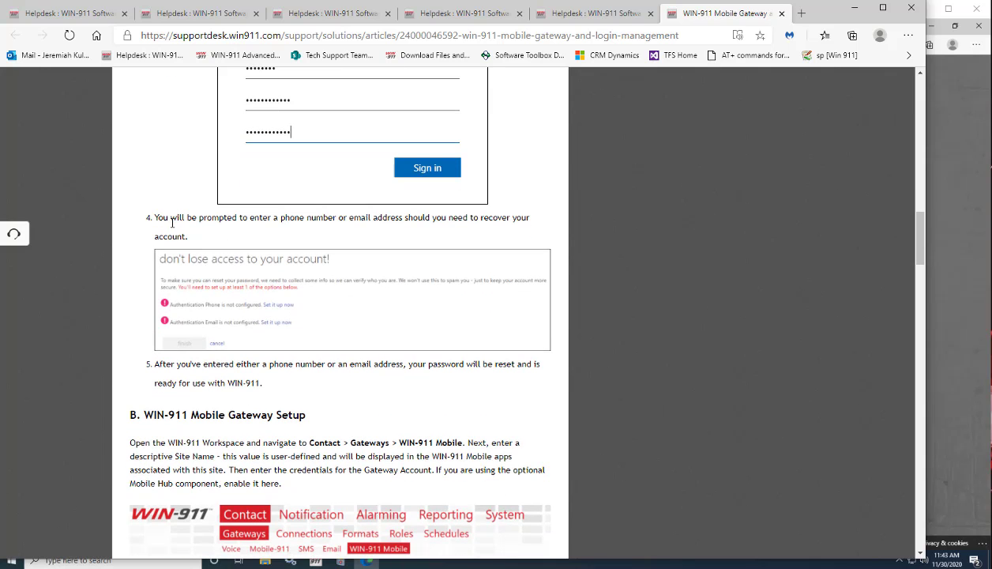
pyautogui.moveTo(197, 224); pyautogui.dragTo(433, 219)
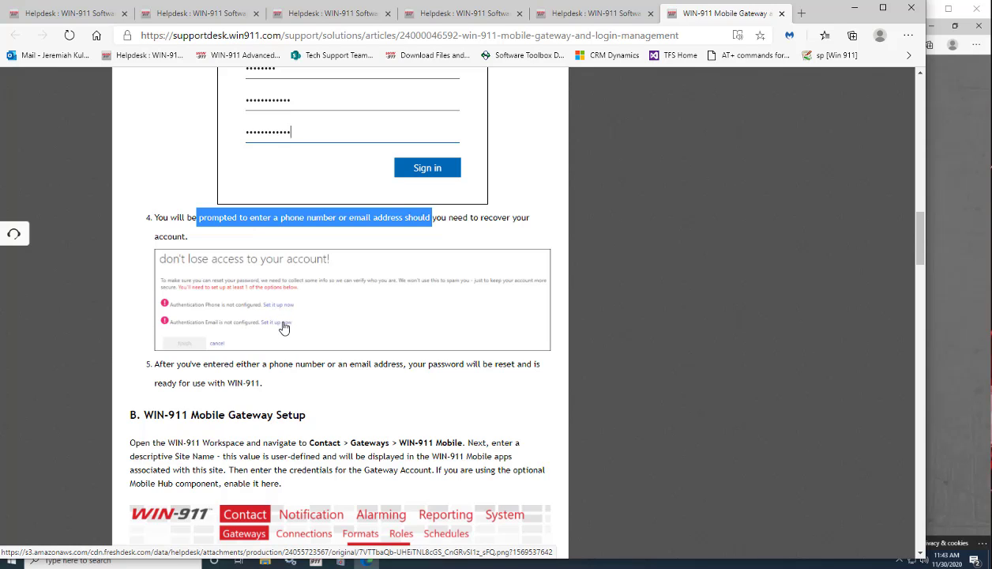
pyautogui.click(417, 227)
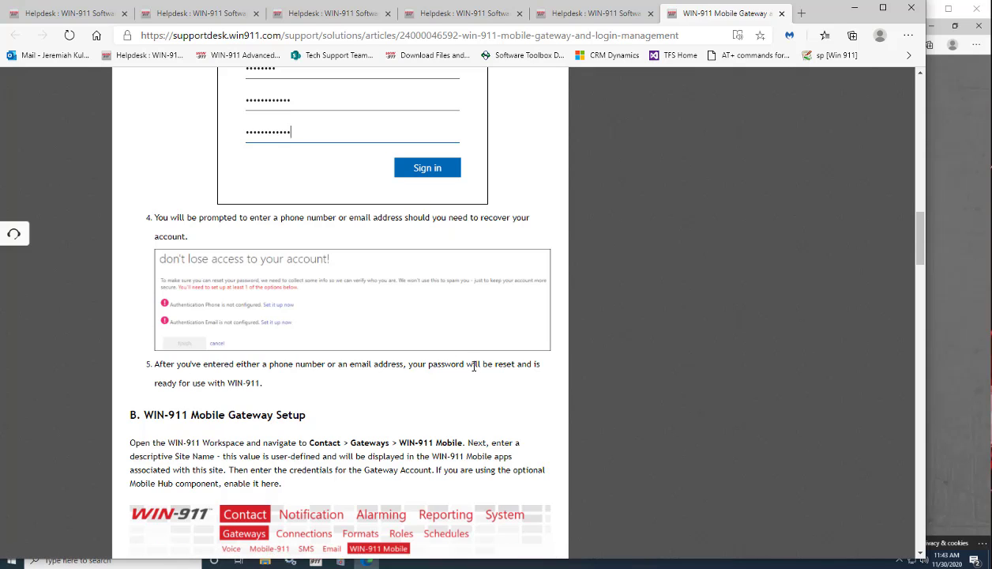
pyautogui.moveTo(157, 382); pyautogui.dragTo(265, 382)
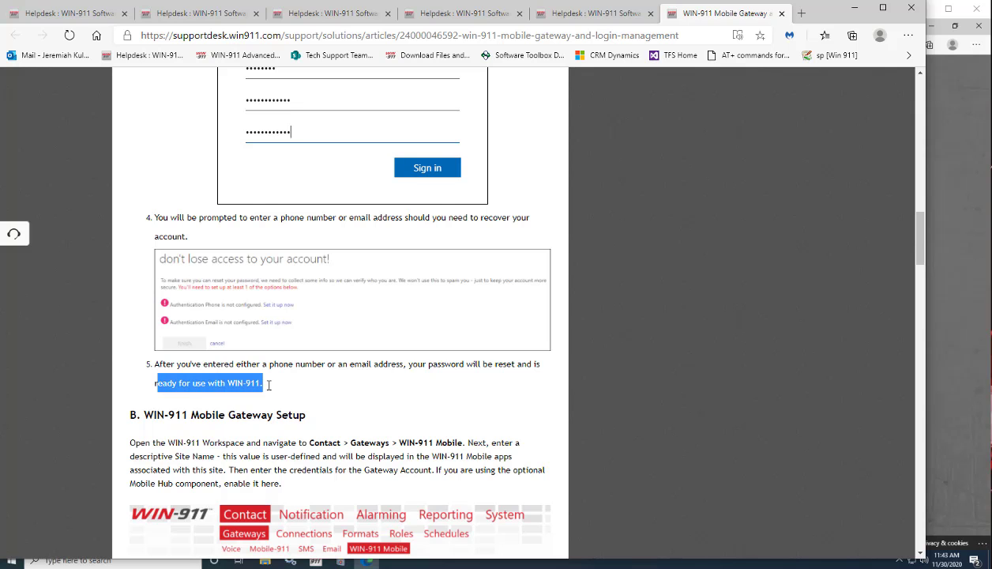
# Look over the section B heading, WIN-911 Mobile Gateway Setup, and return to the new password step in section A.1
pyautogui.scroll(1, 320, 303)
pyautogui.scroll(-3, 300, 363)
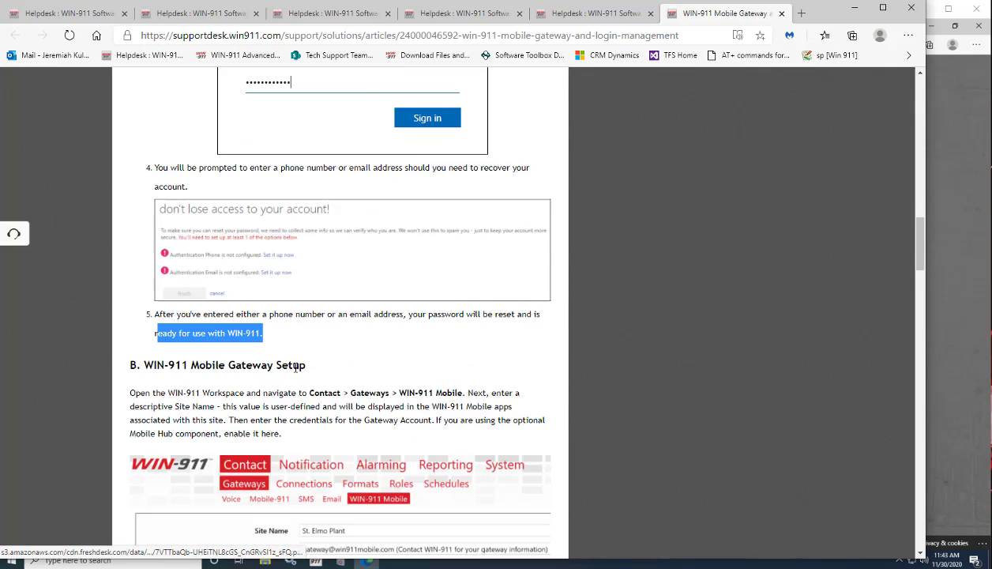
pyautogui.scroll(-3, 292, 378)
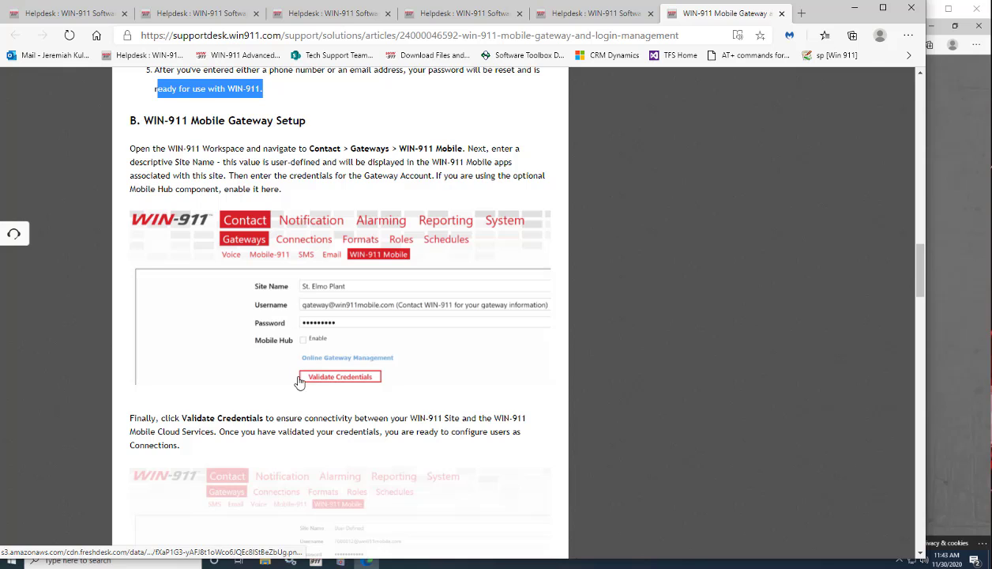
pyautogui.scroll(6, 290, 421)
pyautogui.click(132, 403)
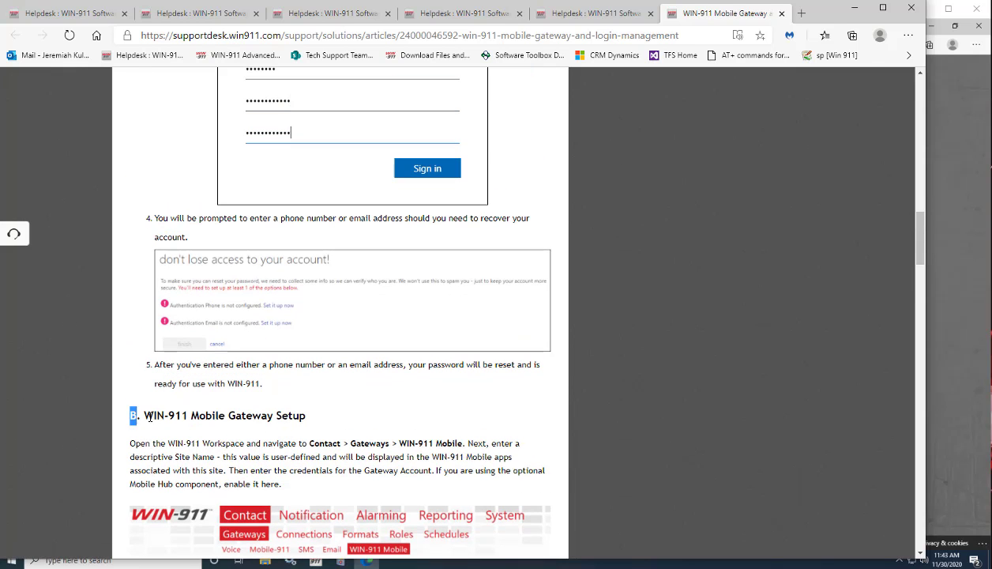
pyautogui.keyDown('shift'); pyautogui.click(294, 415); pyautogui.keyUp('shift')
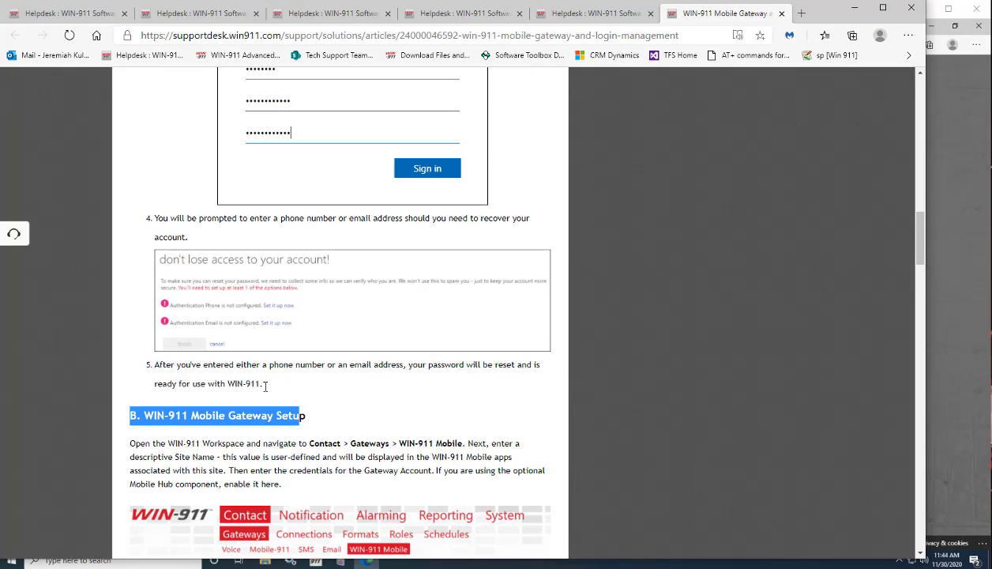
pyautogui.scroll(1, 269, 395)
pyautogui.scroll(7, 269, 395)
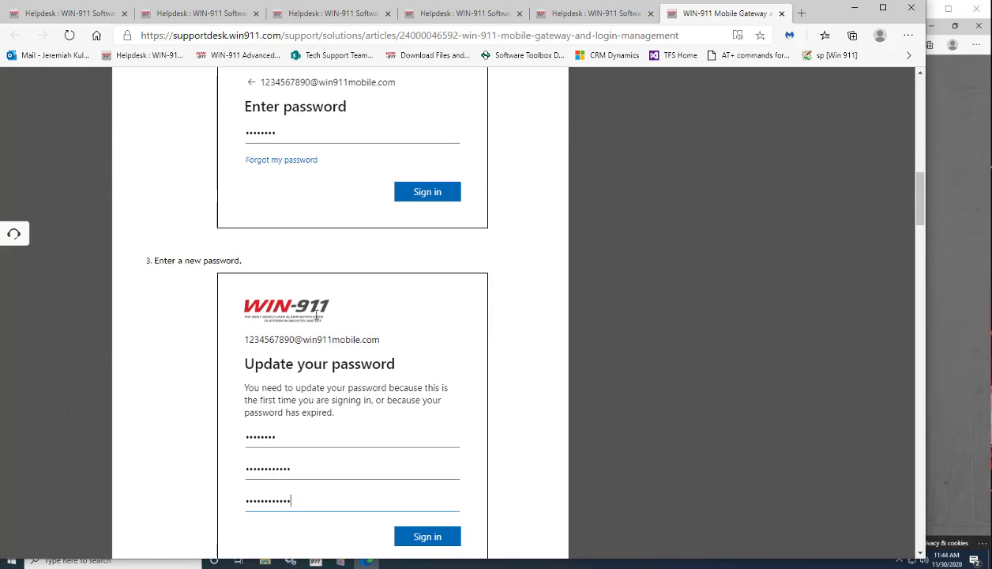
# Return to the Docuvamptation 1.0 article and review the instructions for the site name, Mobile username and password
pyautogui.click(588, 14)
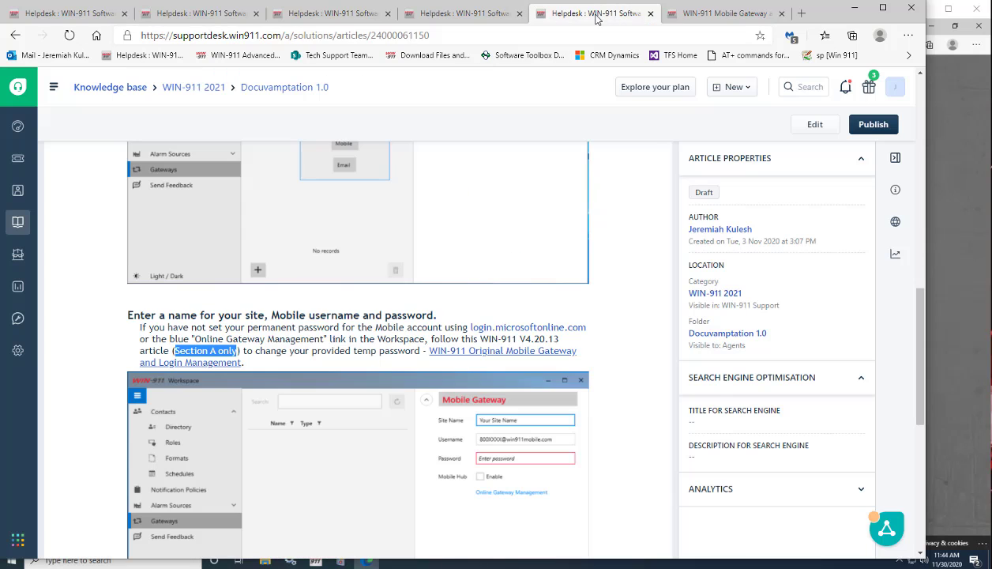
pyautogui.click(404, 350)
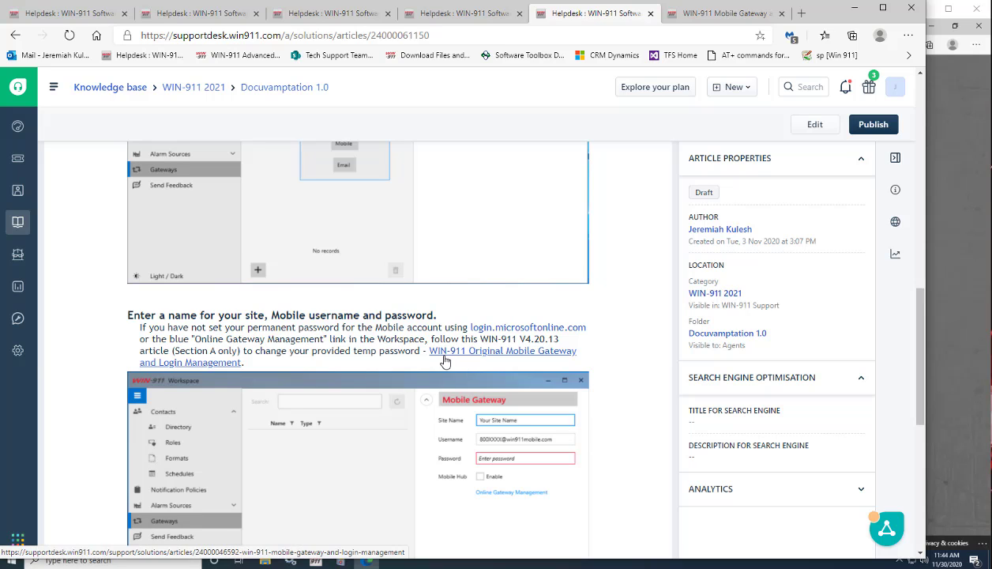
pyautogui.scroll(-1, 440, 356)
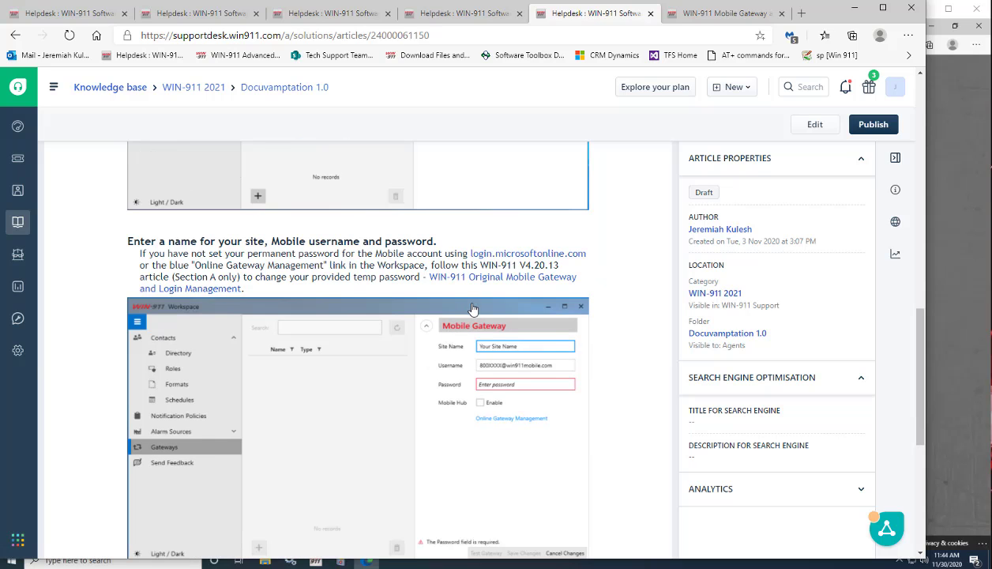
# Switch to WIN-911 Workspace in the remote desktop session and enter the mobile account password for the new gateway
pyautogui.click(950, 227)
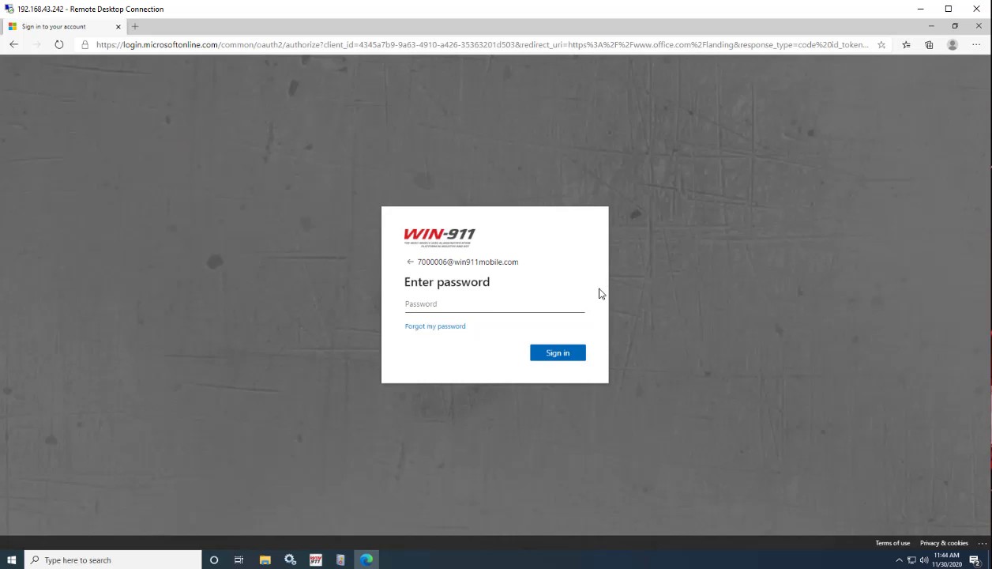
pyautogui.click(419, 305)
pyautogui.click(315, 559)
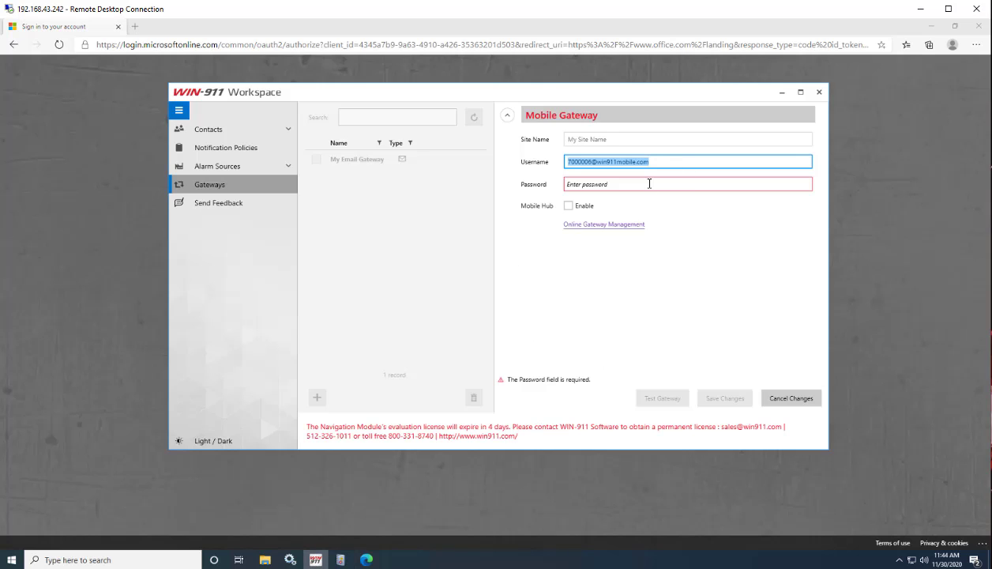
pyautogui.click(649, 183)
pyautogui.write('••')
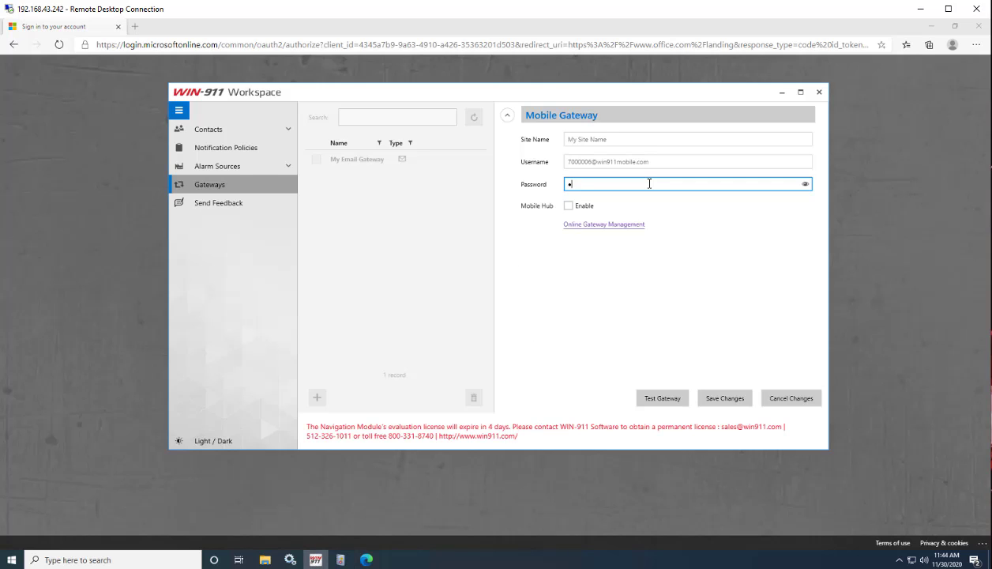
pyautogui.write('•••••••')
pyautogui.click(624, 281)
# Test the new mobile gateway's connection, dismiss the result, and save the gateway
pyautogui.click(659, 399)
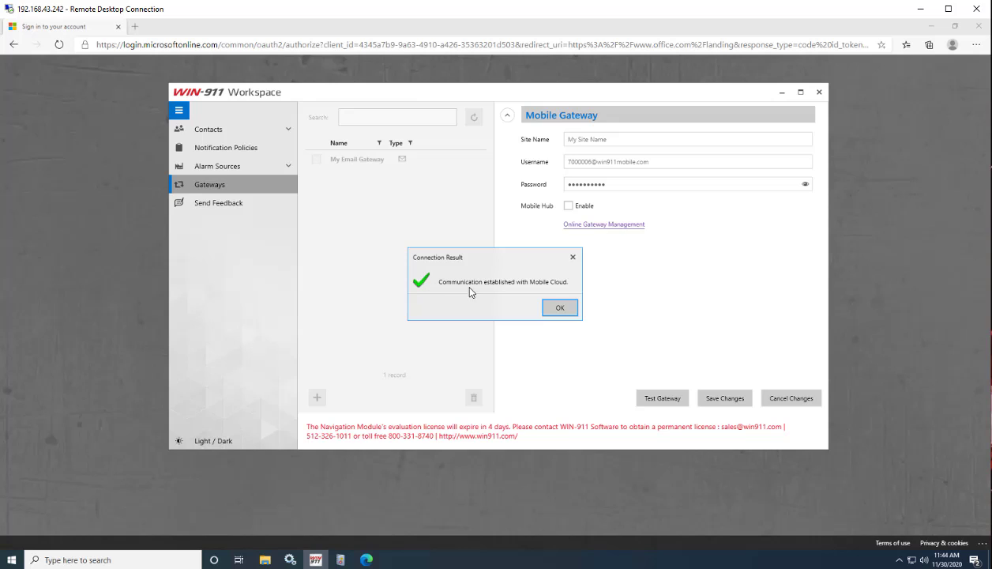
pyautogui.click(565, 309)
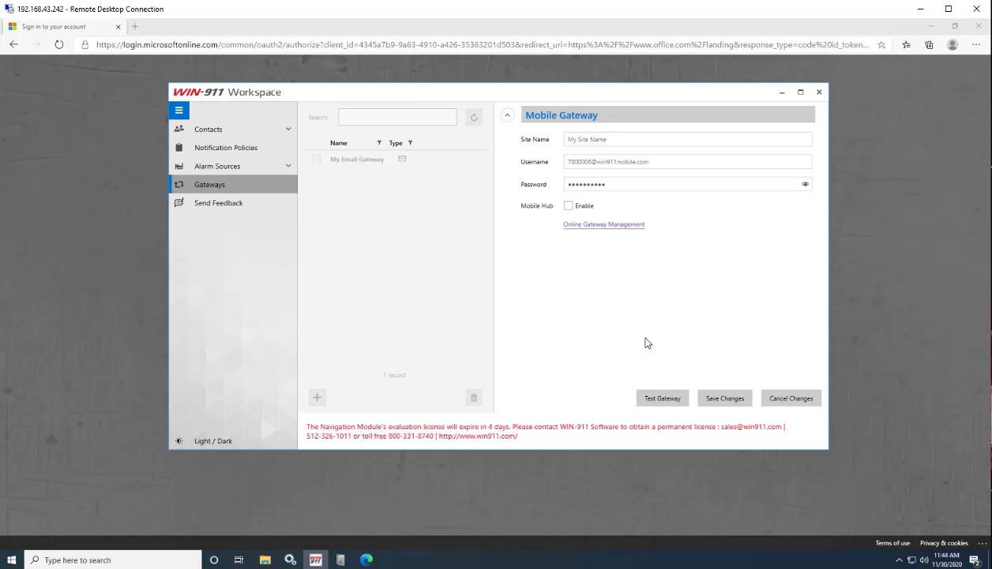
pyautogui.click(729, 398)
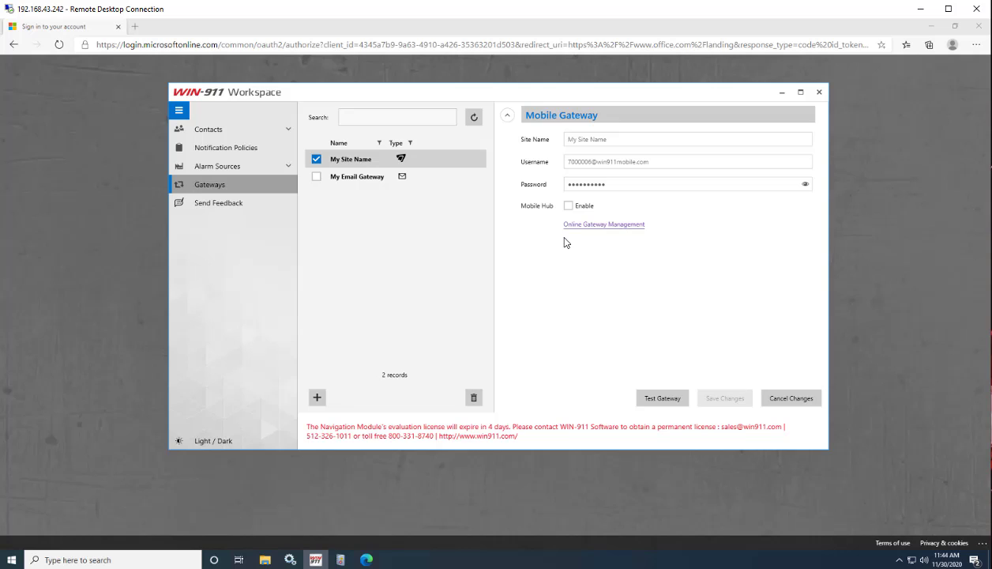
# Test the saved mobile gateway's connection again and check its username and password fields without changing them
pyautogui.click(660, 400)
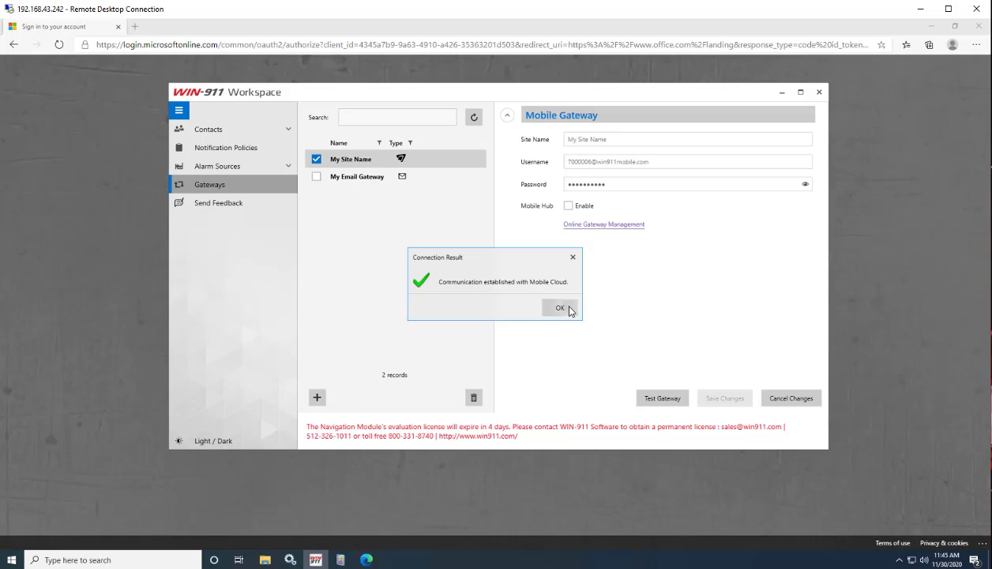
pyautogui.click(566, 309)
pyautogui.doubleClick(658, 161)
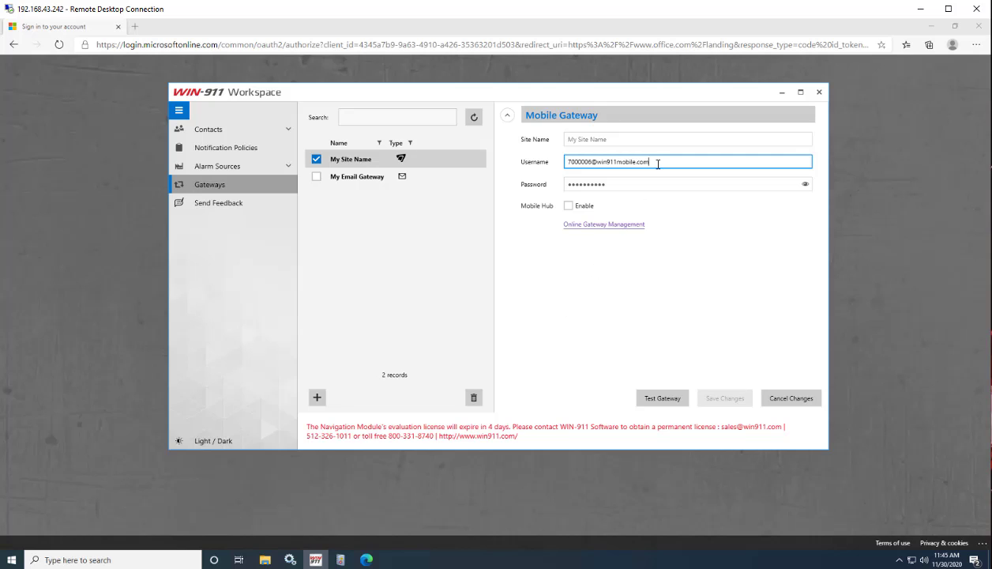
pyautogui.press('Tab')
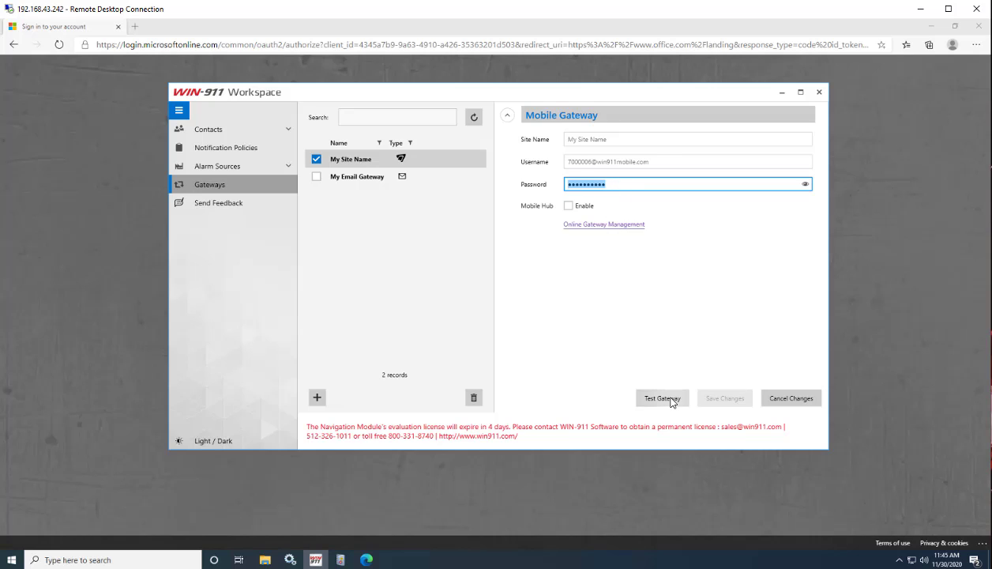
pyautogui.click(586, 296)
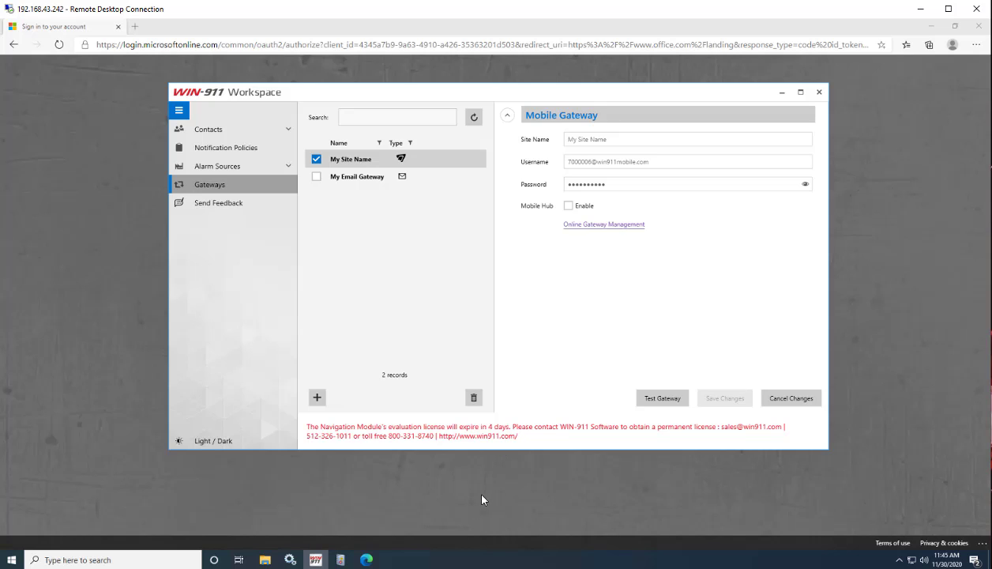
# Switch to the Helpdesk in the browser, search its solutions for "mobile", and open the WIN-911 Mobile Security Overview article
pyautogui.hotkey('alt', 'Tab')
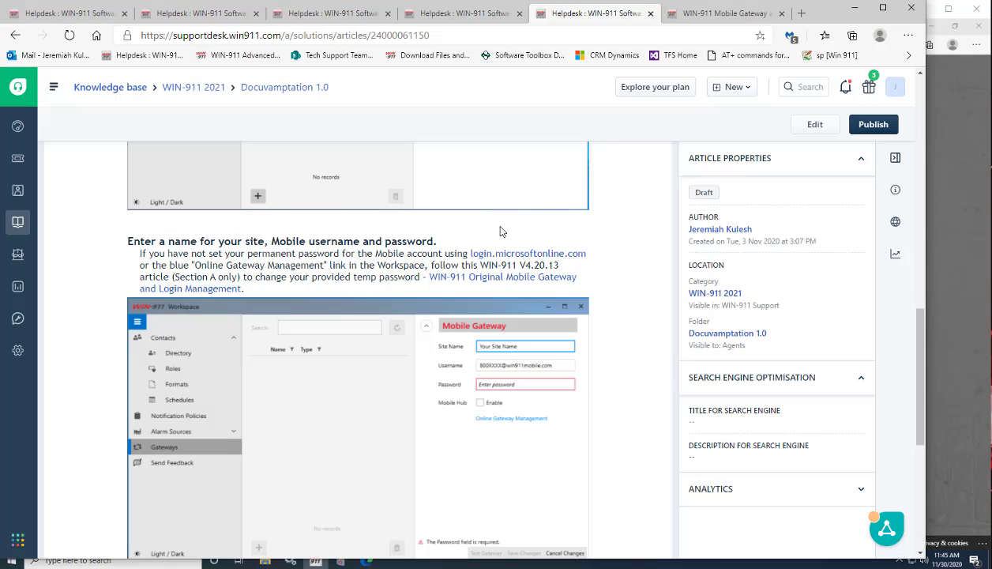
pyautogui.click(721, 13)
pyautogui.scroll(15, 377, 221)
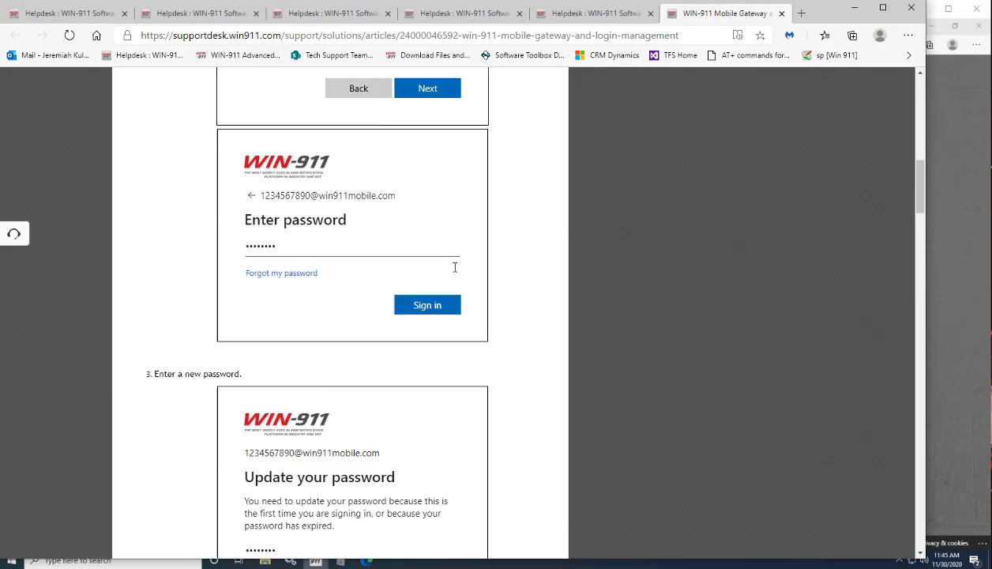
pyautogui.click(371, 190)
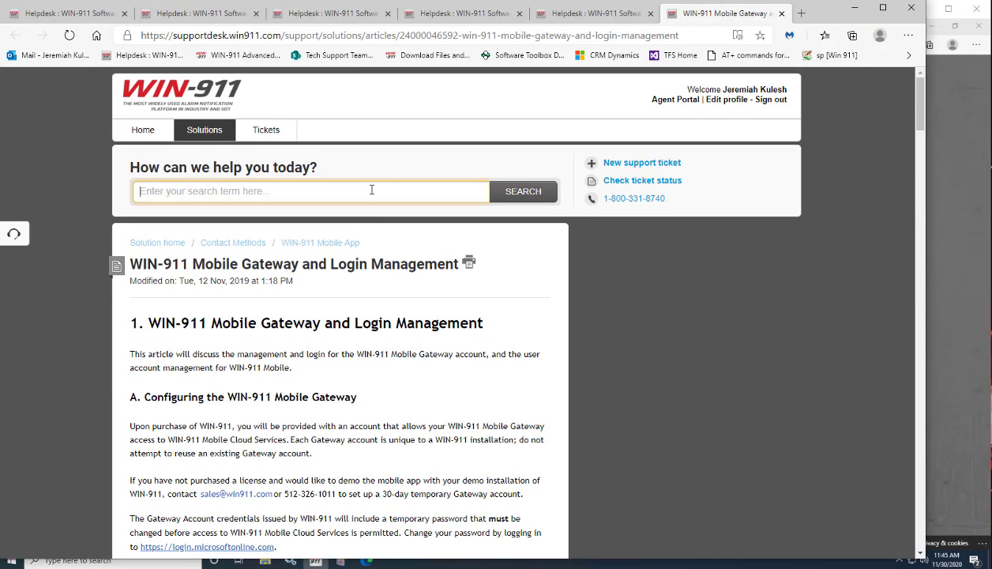
pyautogui.write('mobile')
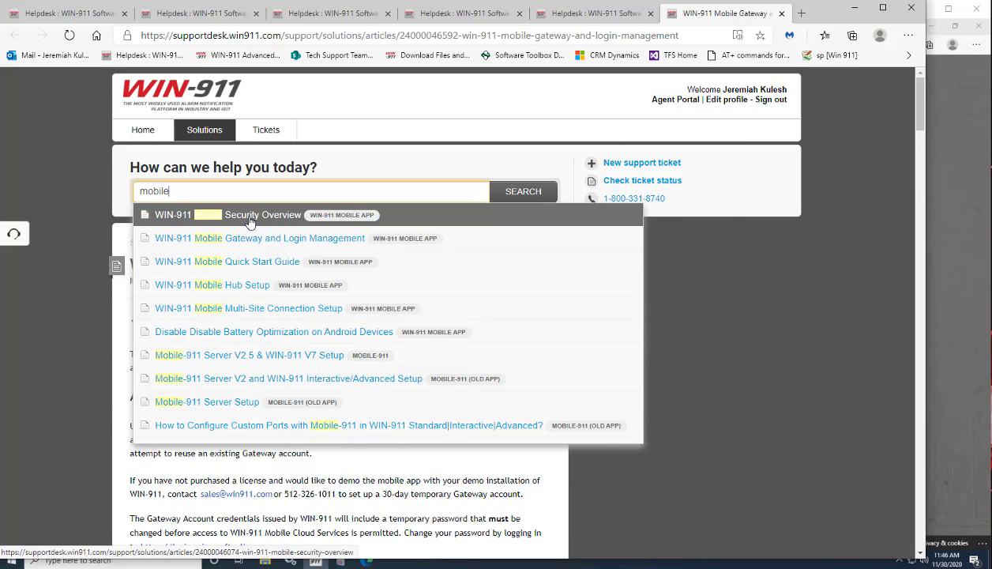
pyautogui.click(250, 221)
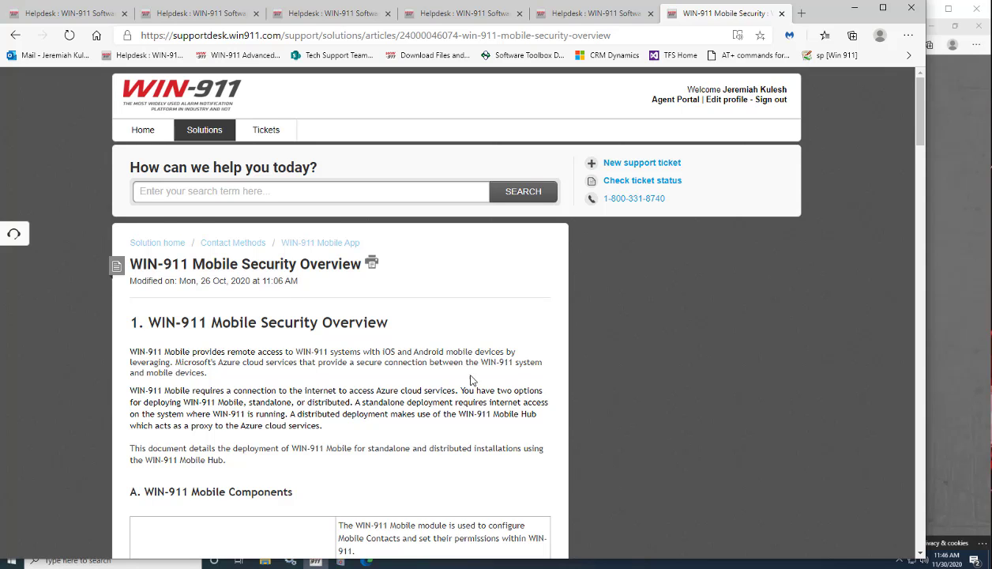
# Read the security overview's Mobile components, Web API authentication and network architecture sections, down to the network connections table
pyautogui.scroll(-3, 469, 375)
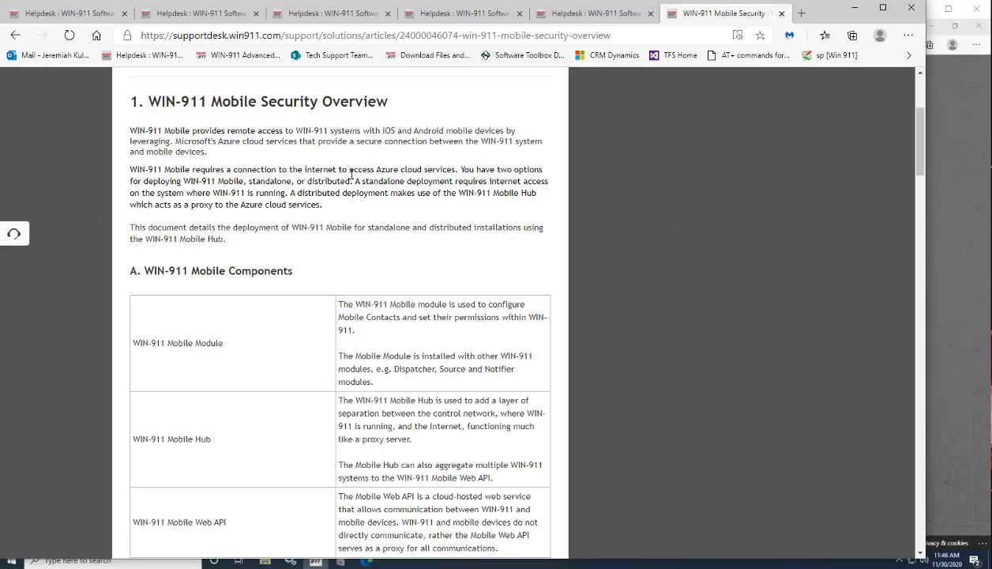
pyautogui.scroll(-1, 353, 244)
pyautogui.scroll(-3, 360, 237)
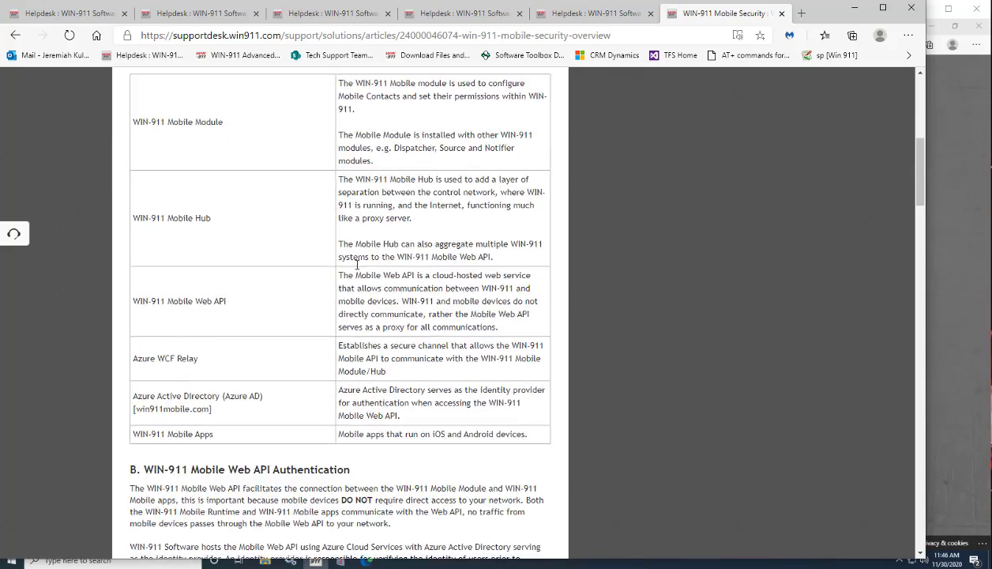
pyautogui.scroll(-6, 345, 271)
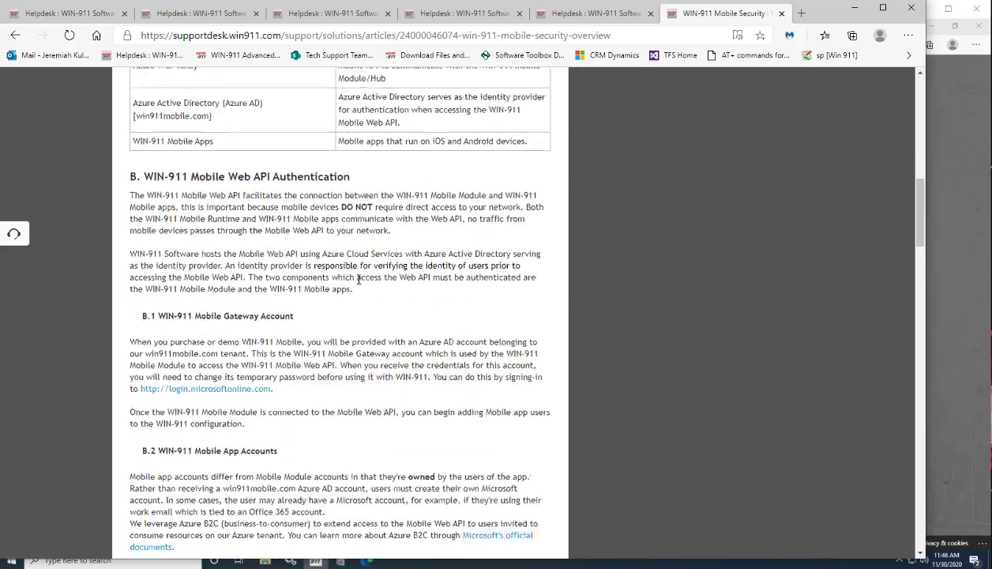
pyautogui.scroll(-6, 376, 276)
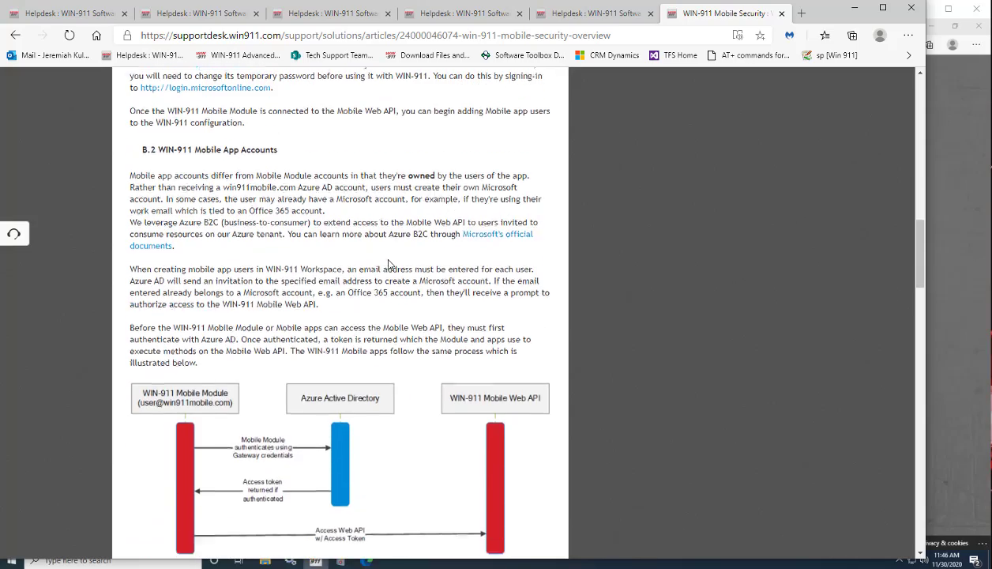
pyautogui.scroll(-3, 385, 308)
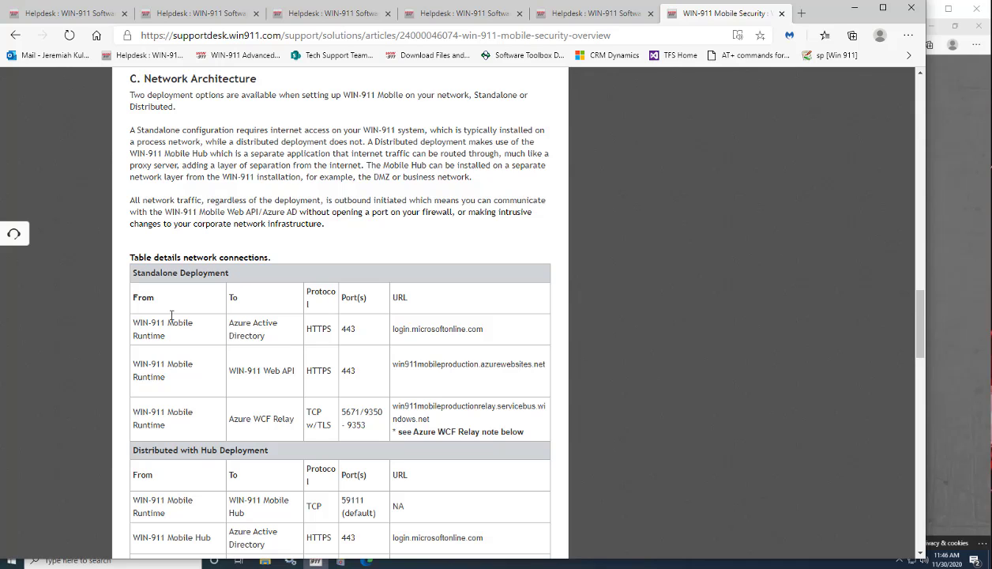
pyautogui.scroll(-1, 131, 254)
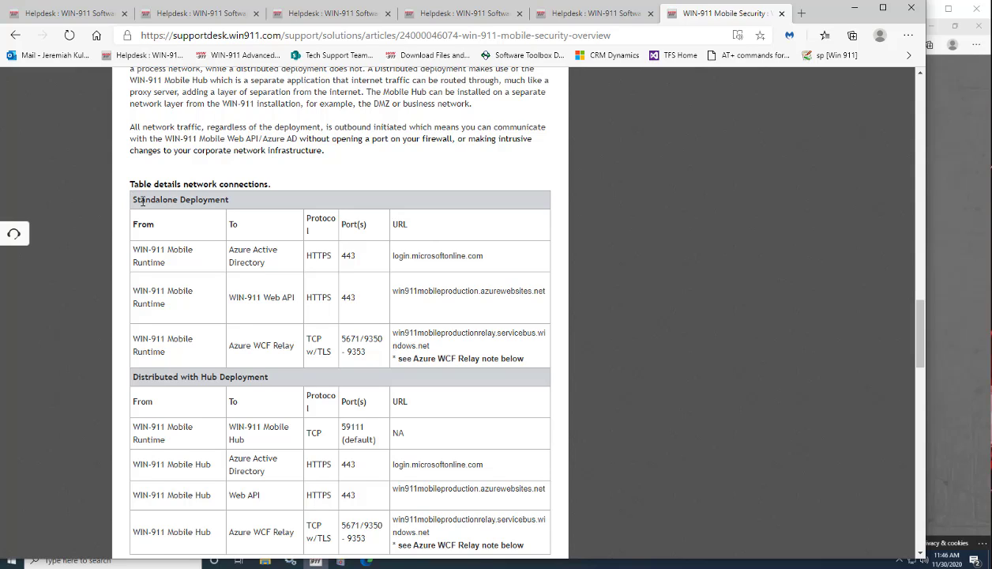
# Examine the Standalone Deployment rows for their URLs, including the Azure WCF Relay address and its note reference
pyautogui.moveTo(132, 200); pyautogui.dragTo(232, 193)
pyautogui.click(211, 224)
pyautogui.moveTo(392, 256); pyautogui.dragTo(471, 255)
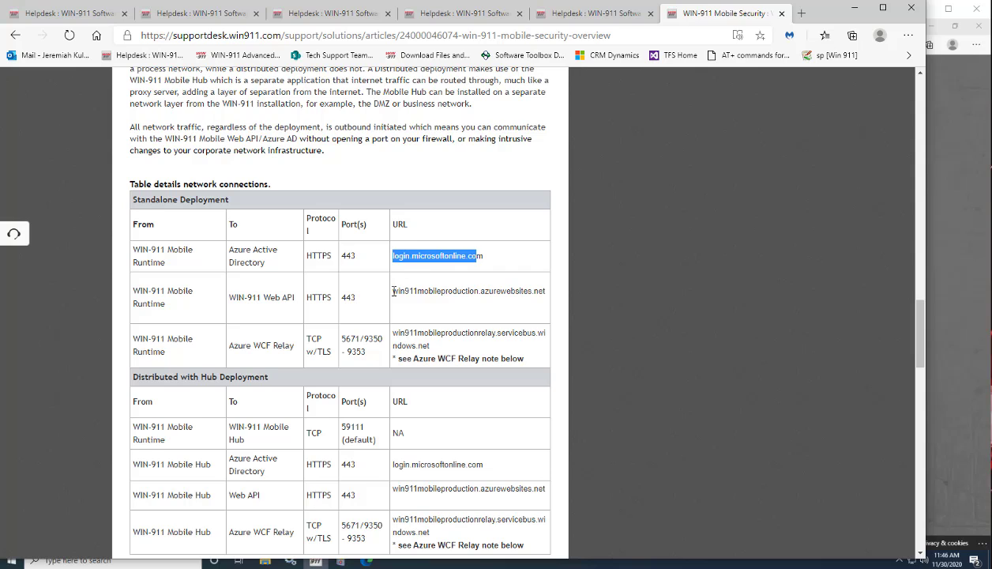
pyautogui.moveTo(391, 291); pyautogui.dragTo(536, 289)
pyautogui.moveTo(383, 331); pyautogui.dragTo(422, 346)
pyautogui.click(433, 348)
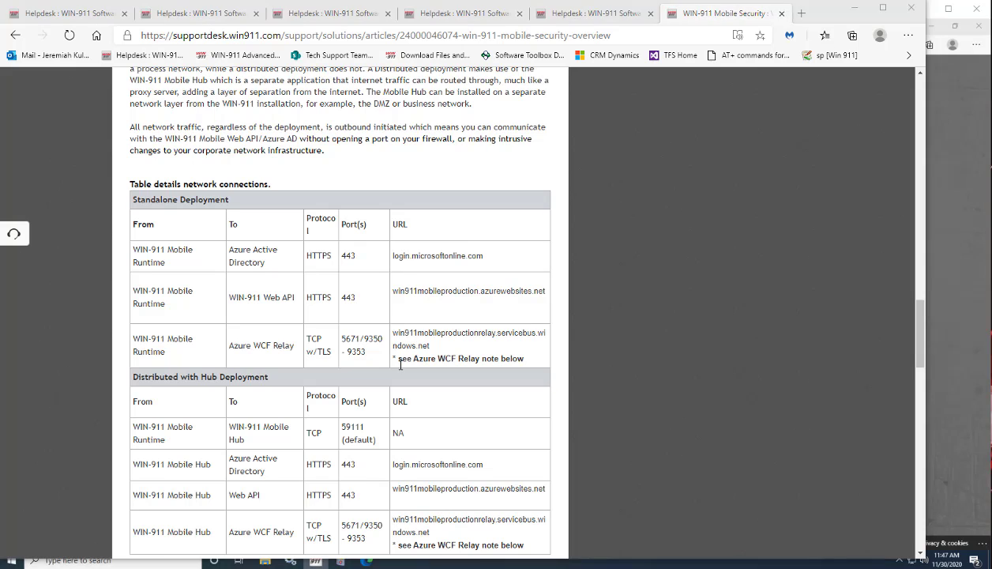
pyautogui.moveTo(402, 358); pyautogui.dragTo(521, 355)
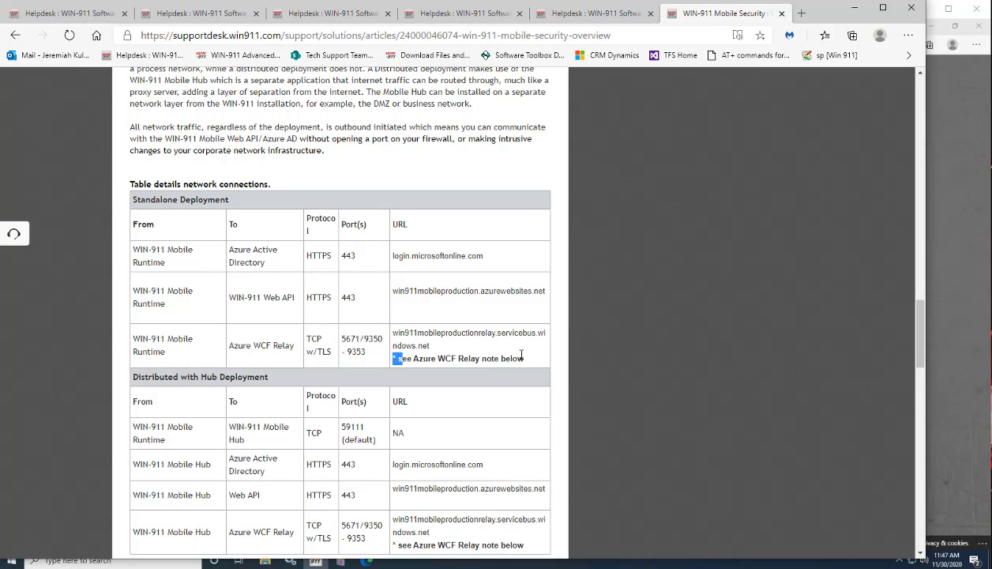
pyautogui.click(465, 360)
# Review the Azure WCF Relay section and its wildcard whitelist entry *.servicebus.windows.net
pyautogui.scroll(-6, 439, 352)
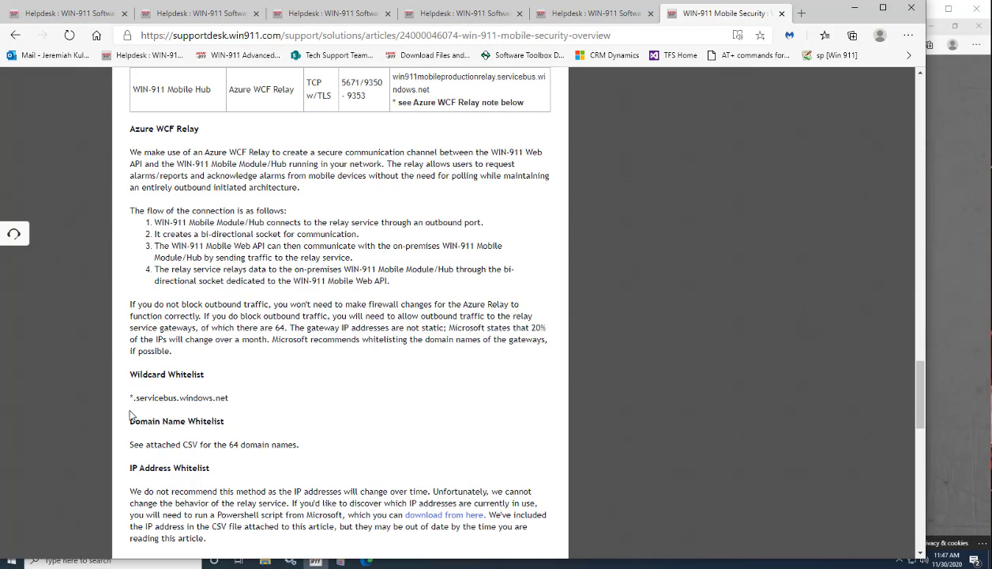
pyautogui.moveTo(125, 398); pyautogui.dragTo(234, 399)
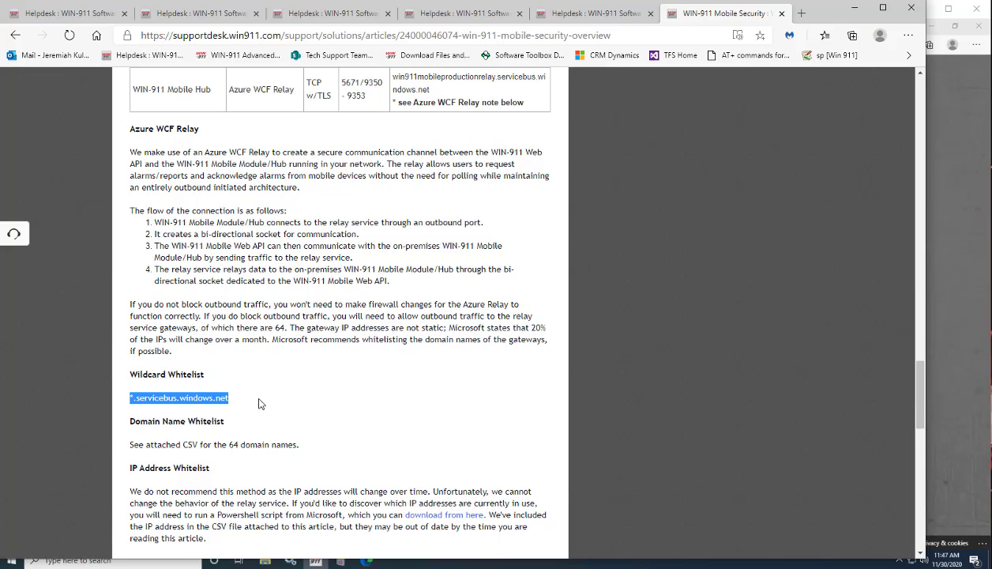
pyautogui.click(260, 403)
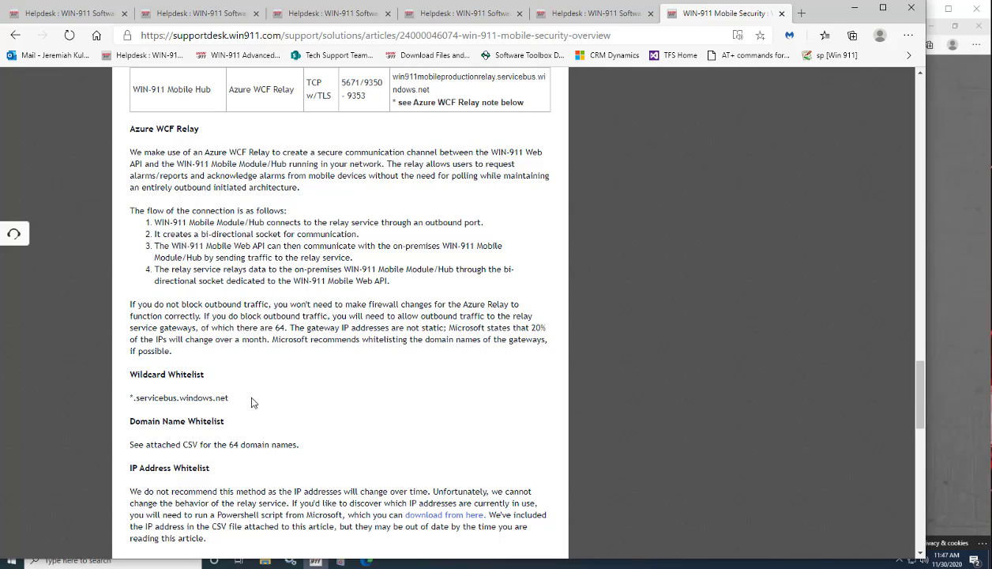
pyautogui.scroll(-1, 252, 407)
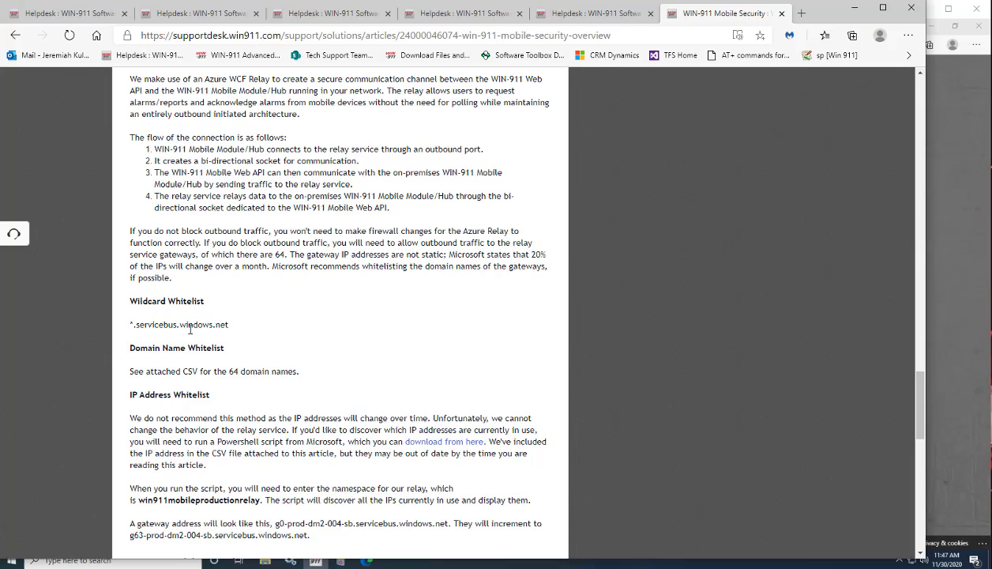
pyautogui.moveTo(136, 324); pyautogui.dragTo(229, 325)
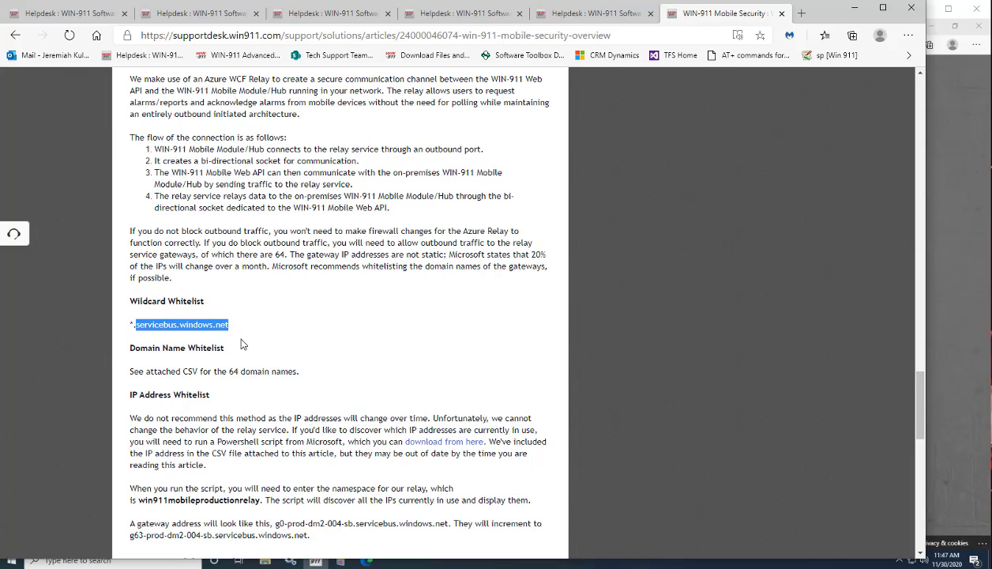
pyautogui.click(131, 327)
pyautogui.click(234, 329)
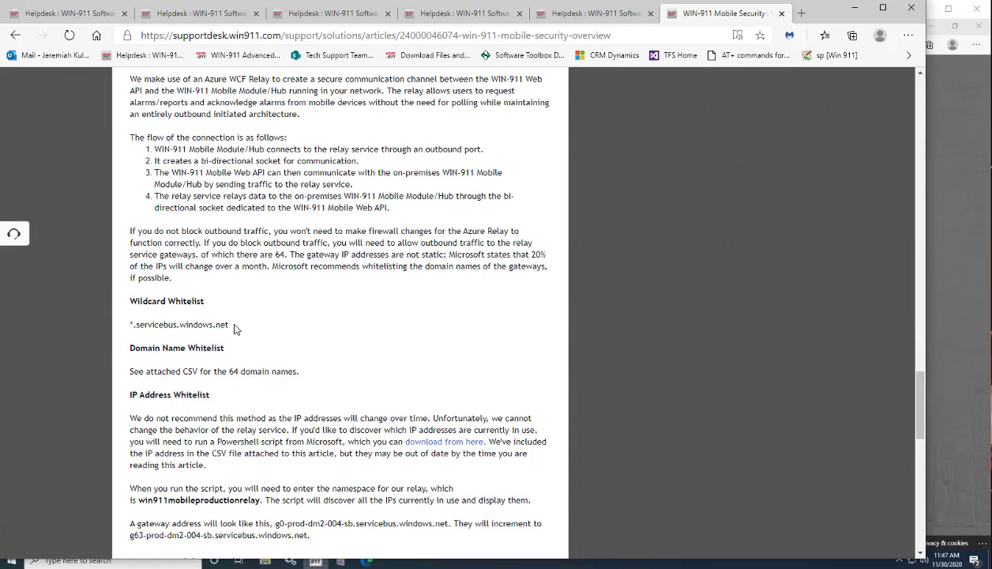
pyautogui.scroll(1, 234, 329)
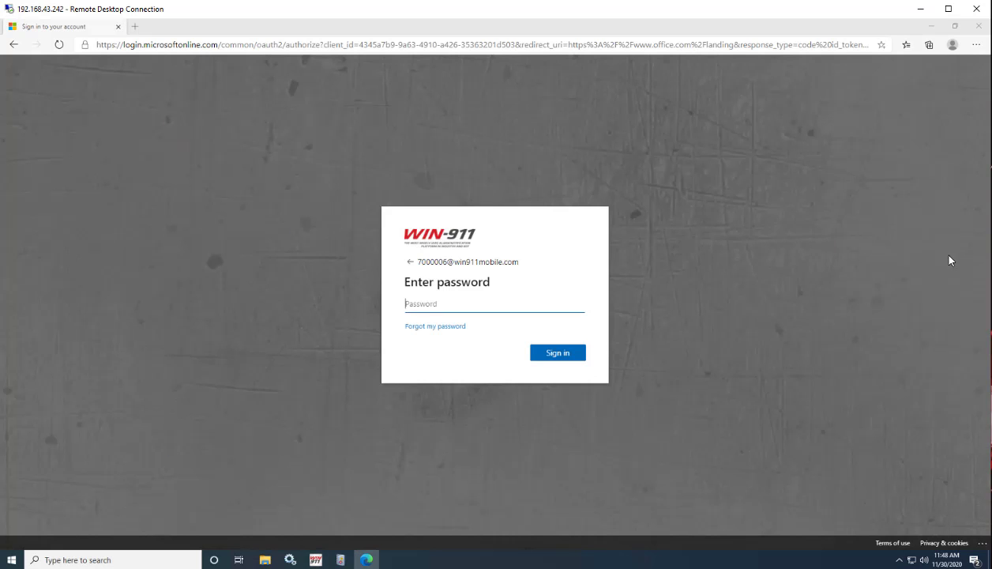
# Return to WIN-911 Workspace in the remote desktop session and check the username and password fields of the My Site Name gateway
pyautogui.click(930, 250)
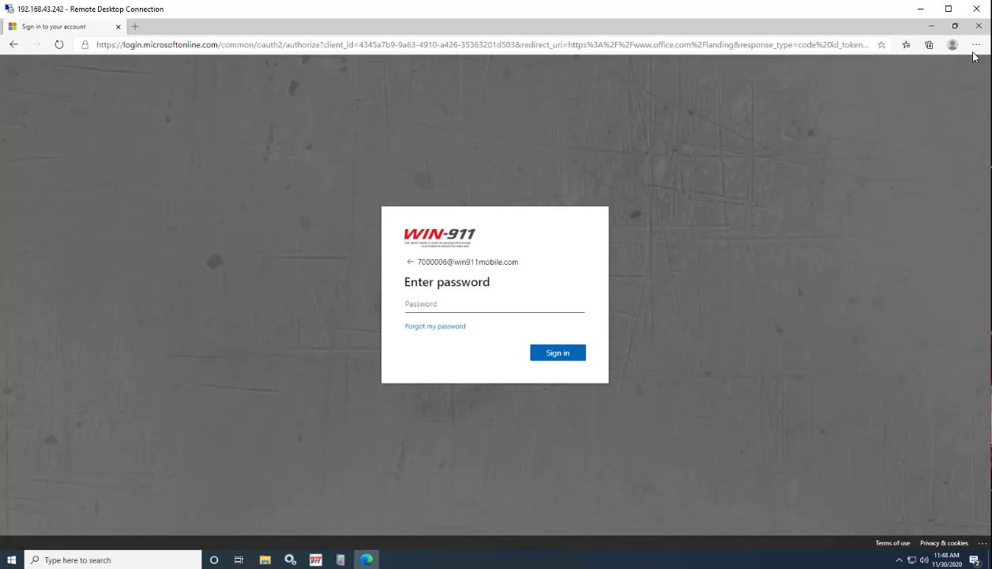
pyautogui.click(316, 559)
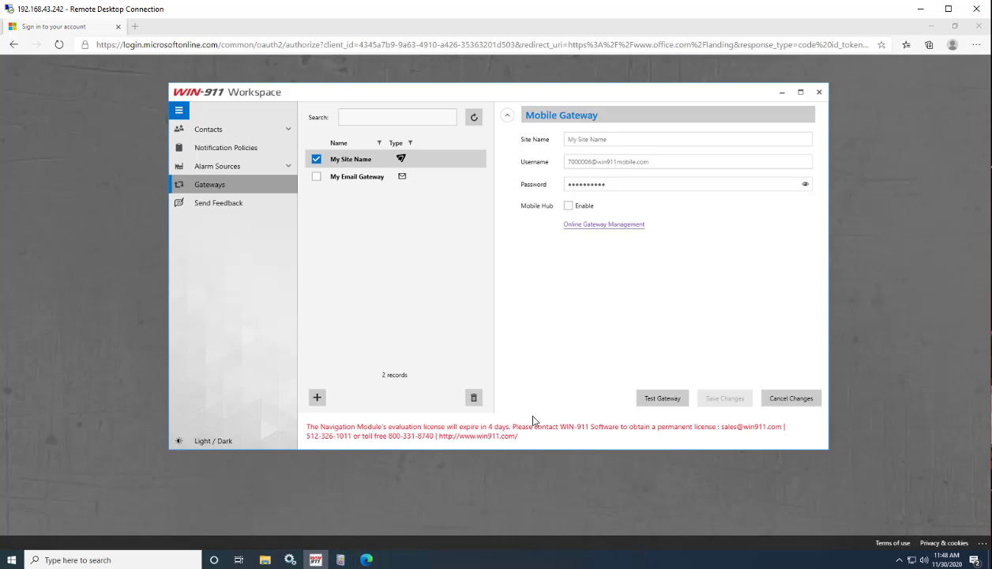
pyautogui.moveTo(649, 162); pyautogui.dragTo(557, 170)
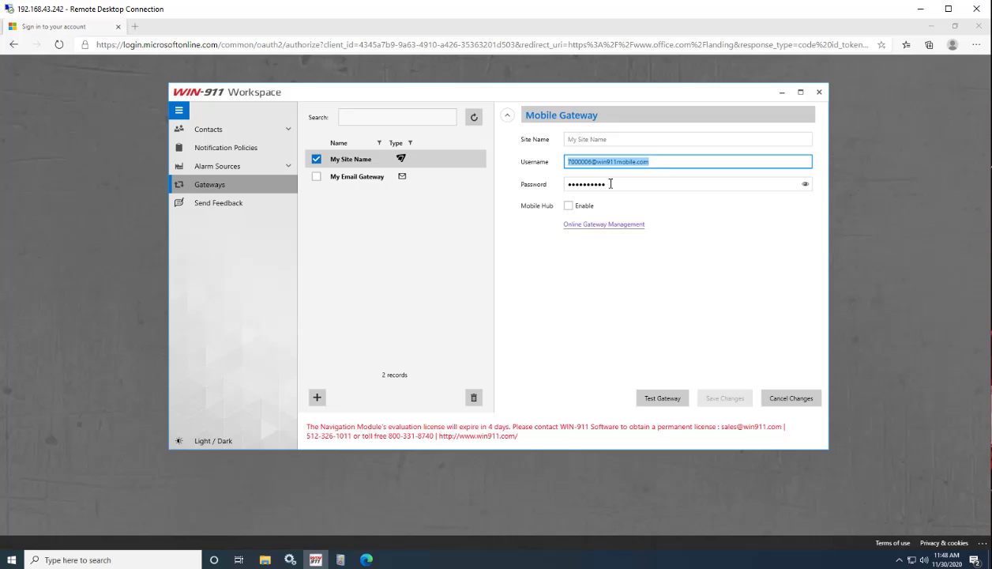
pyautogui.moveTo(601, 184); pyautogui.dragTo(553, 185)
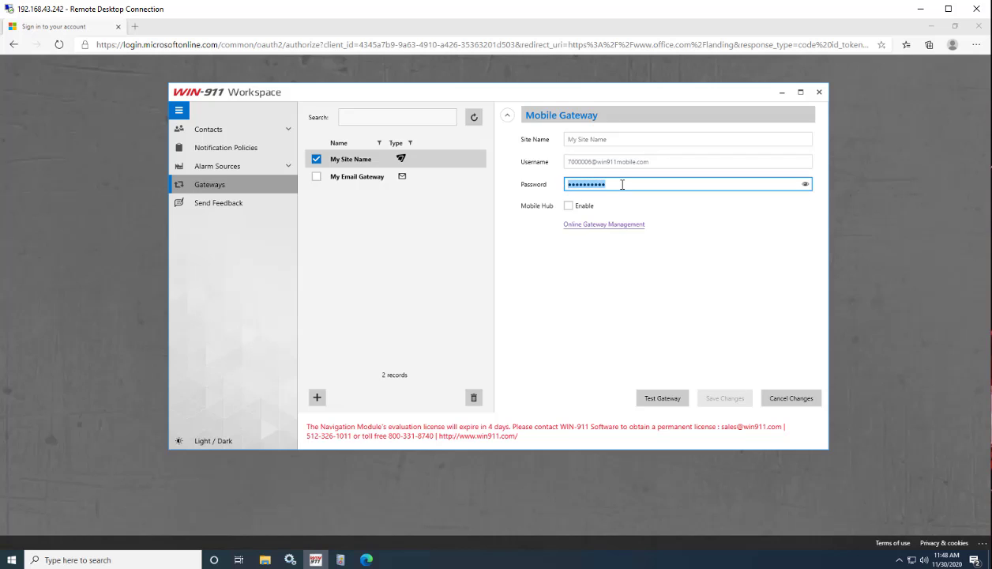
# Open the online Gateway Management page in the remote browser and sign in with the mobile gateway account and its password
pyautogui.click(606, 227)
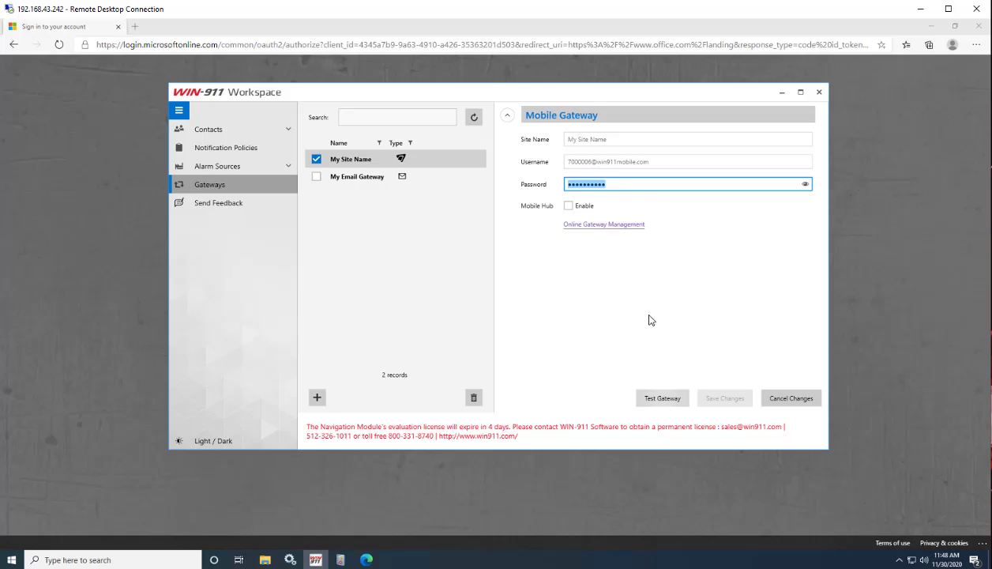
pyautogui.click(630, 183)
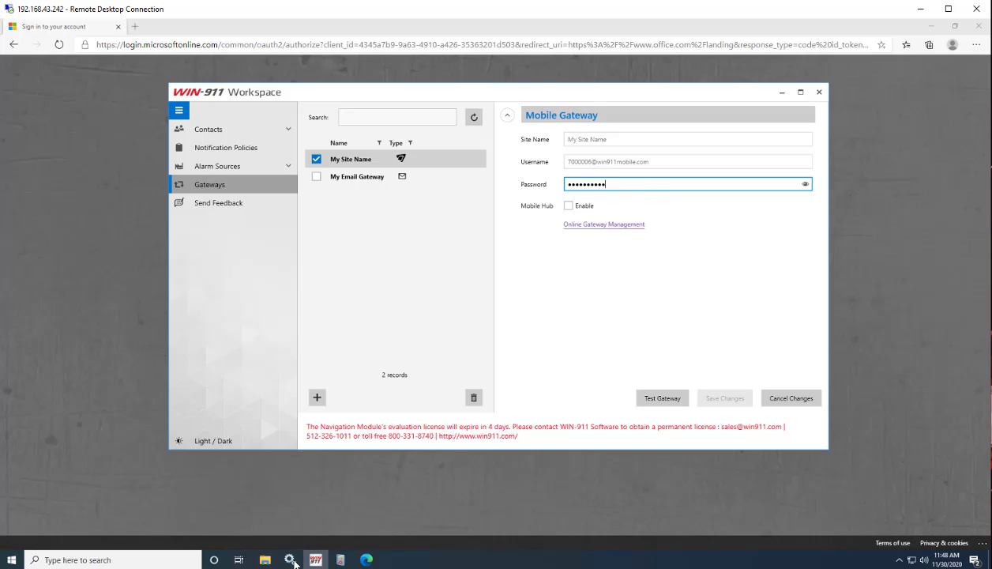
pyautogui.click(365, 560)
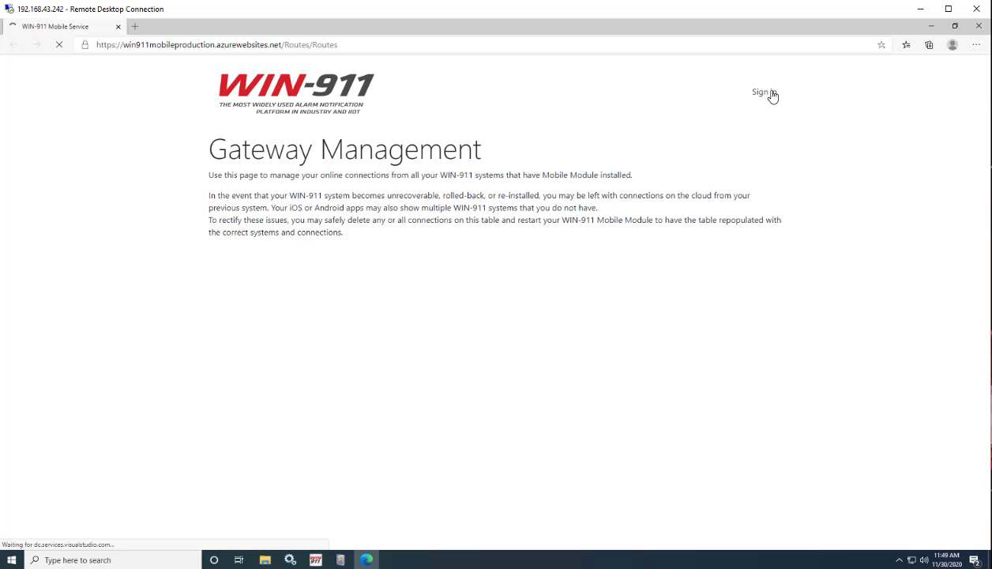
pyautogui.click(770, 94)
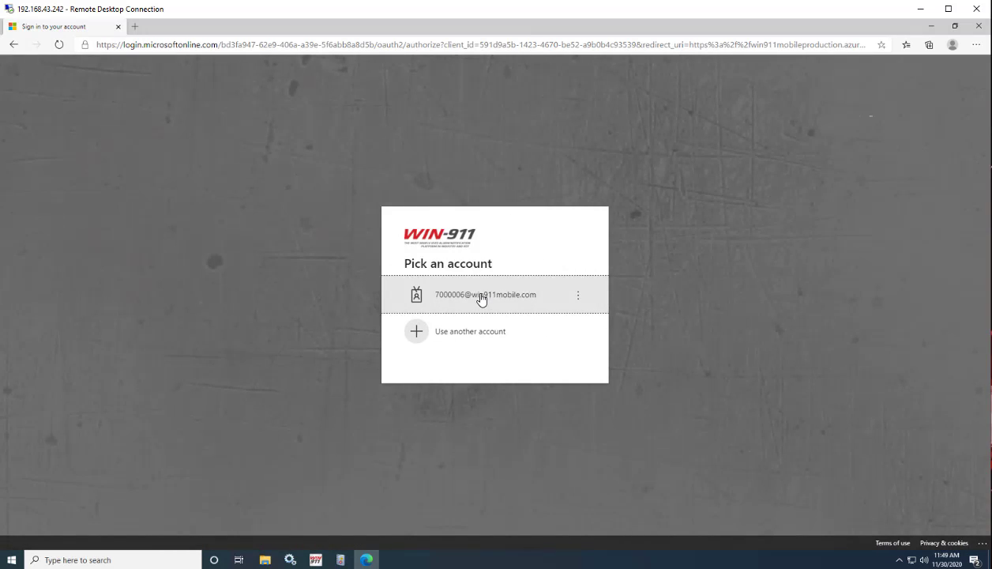
pyautogui.click(482, 303)
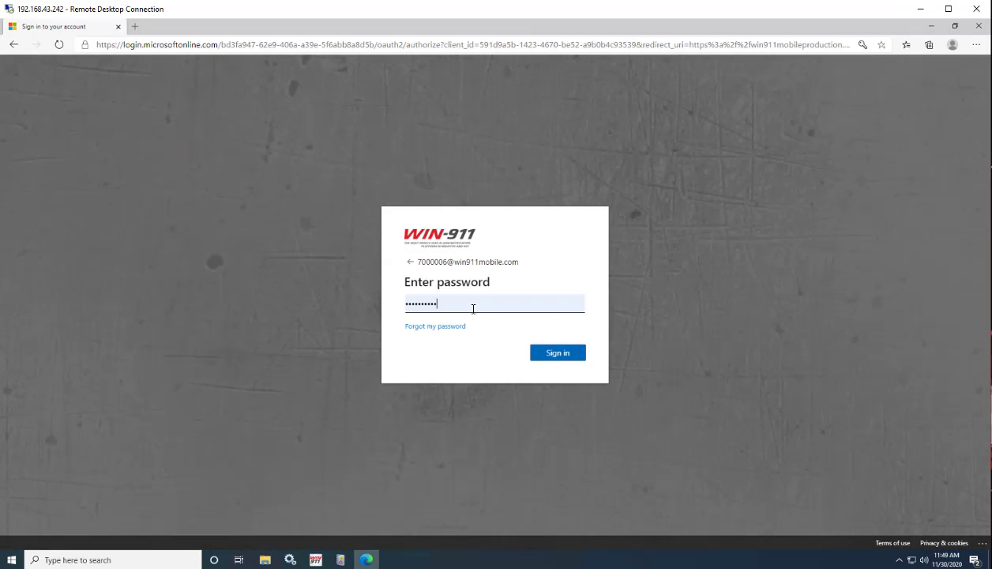
pyautogui.click(565, 354)
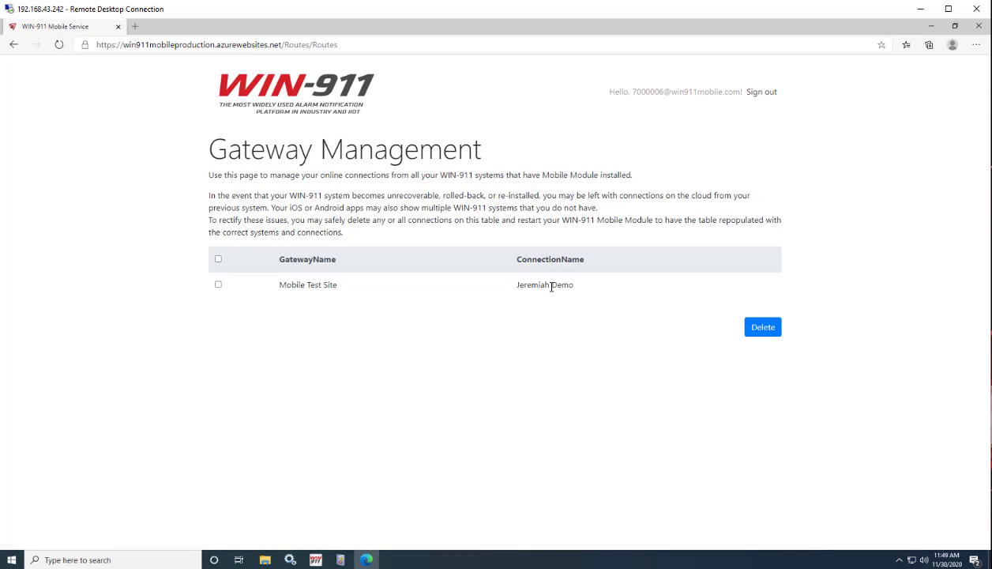
# Compare the Mobile Test Site entry on the Gateway Management page with the gateway's site name in WIN-911 Workspace
pyautogui.moveTo(308, 285); pyautogui.dragTo(339, 284)
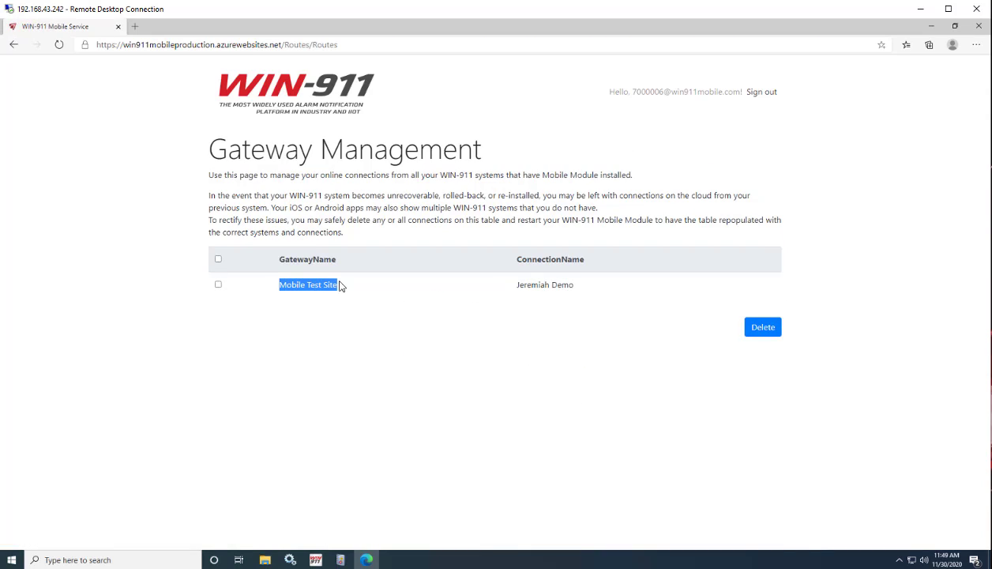
pyautogui.click(316, 561)
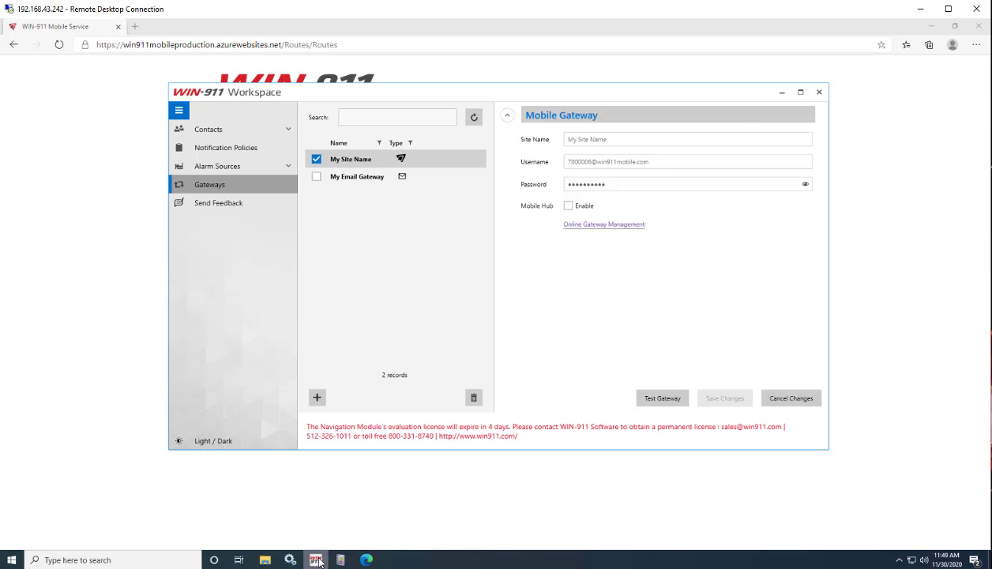
pyautogui.click(316, 560)
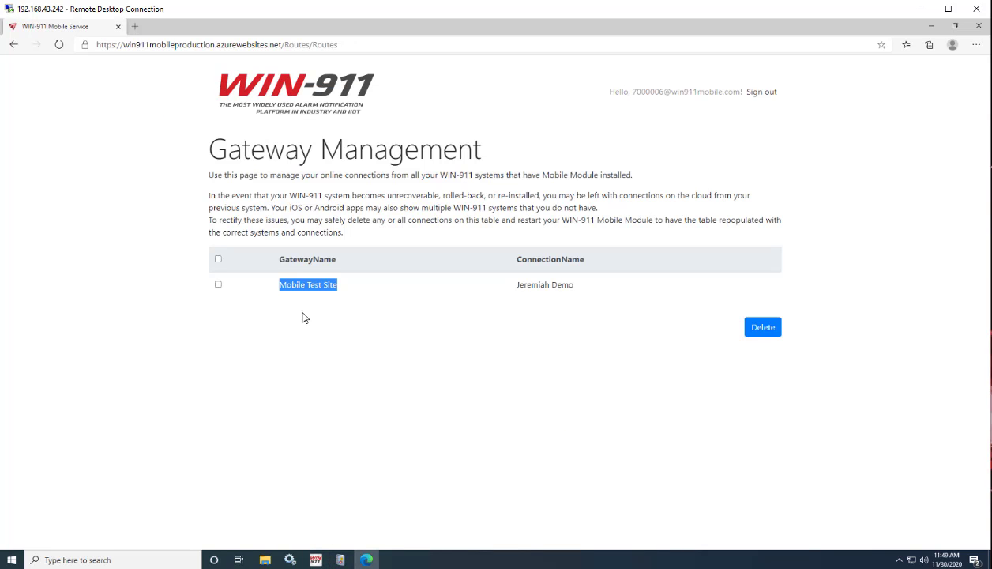
pyautogui.click(346, 285)
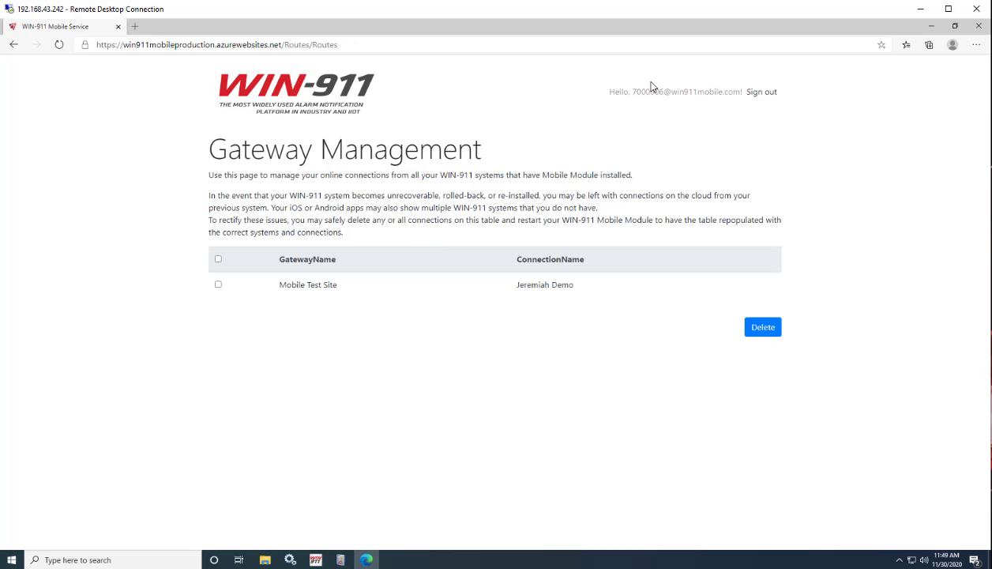
# Check which account is signed in on the Gateway Management page and switch back to WIN-911 Workspace
pyautogui.moveTo(632, 92); pyautogui.dragTo(746, 91)
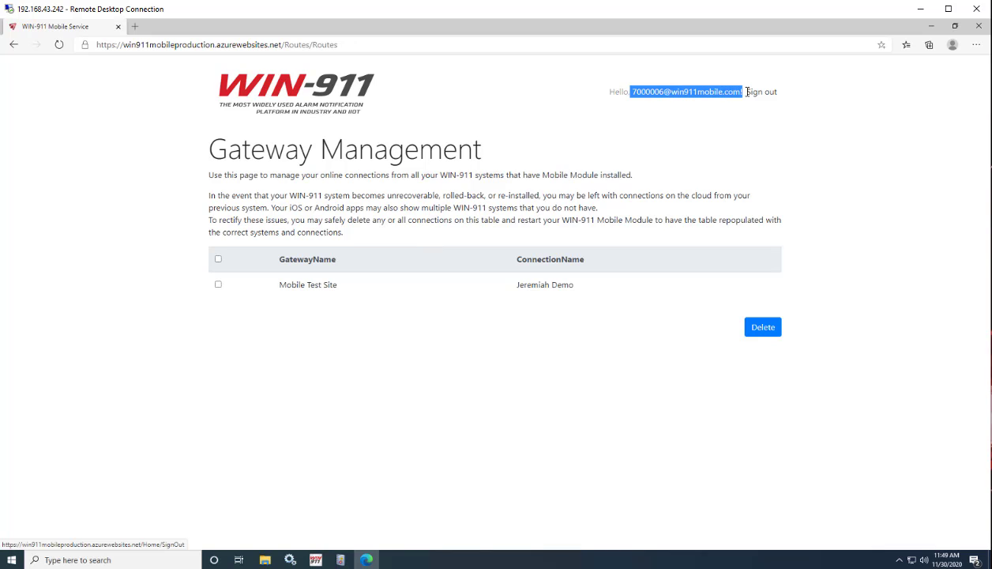
pyautogui.click(486, 190)
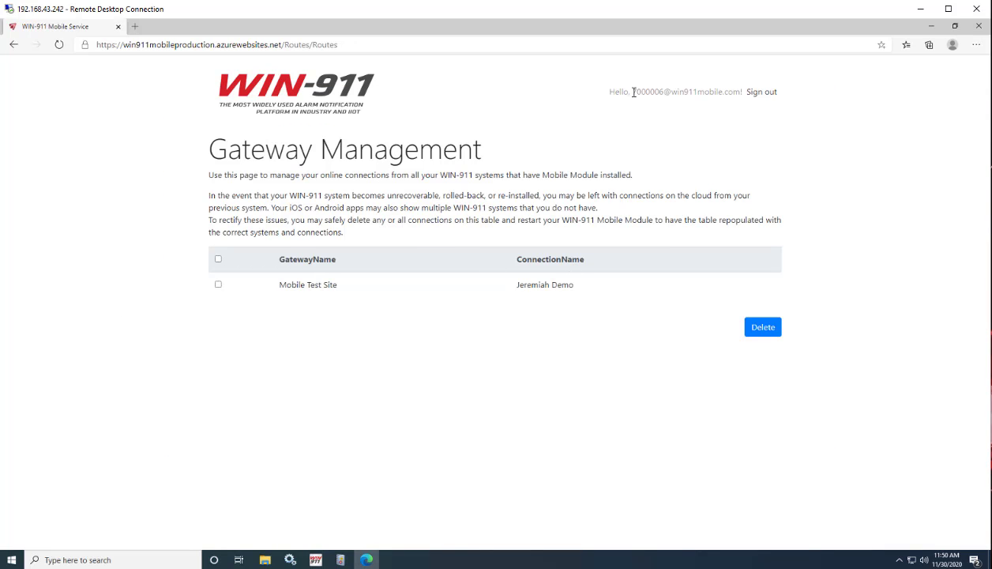
pyautogui.moveTo(633, 91); pyautogui.dragTo(733, 89)
pyautogui.click(316, 559)
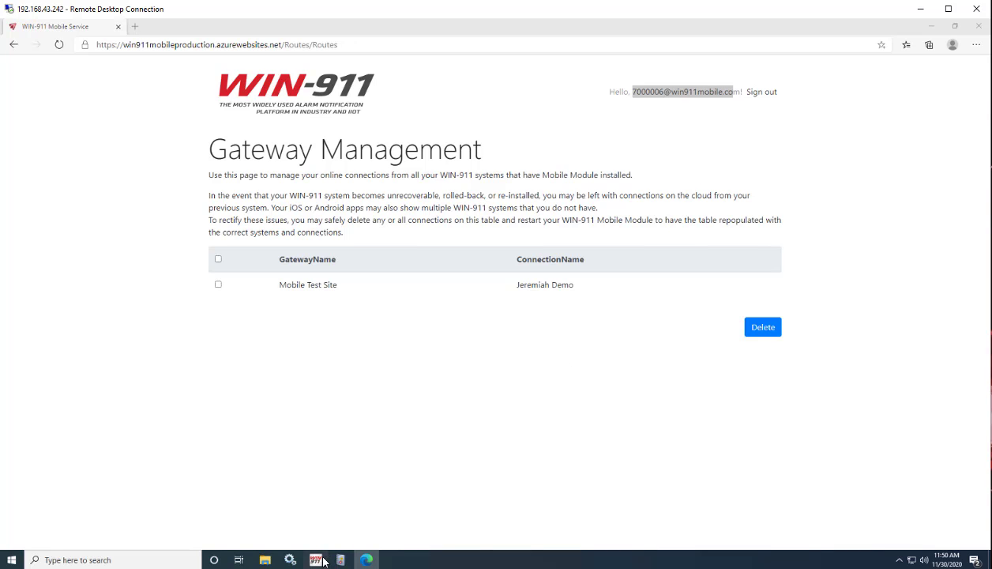